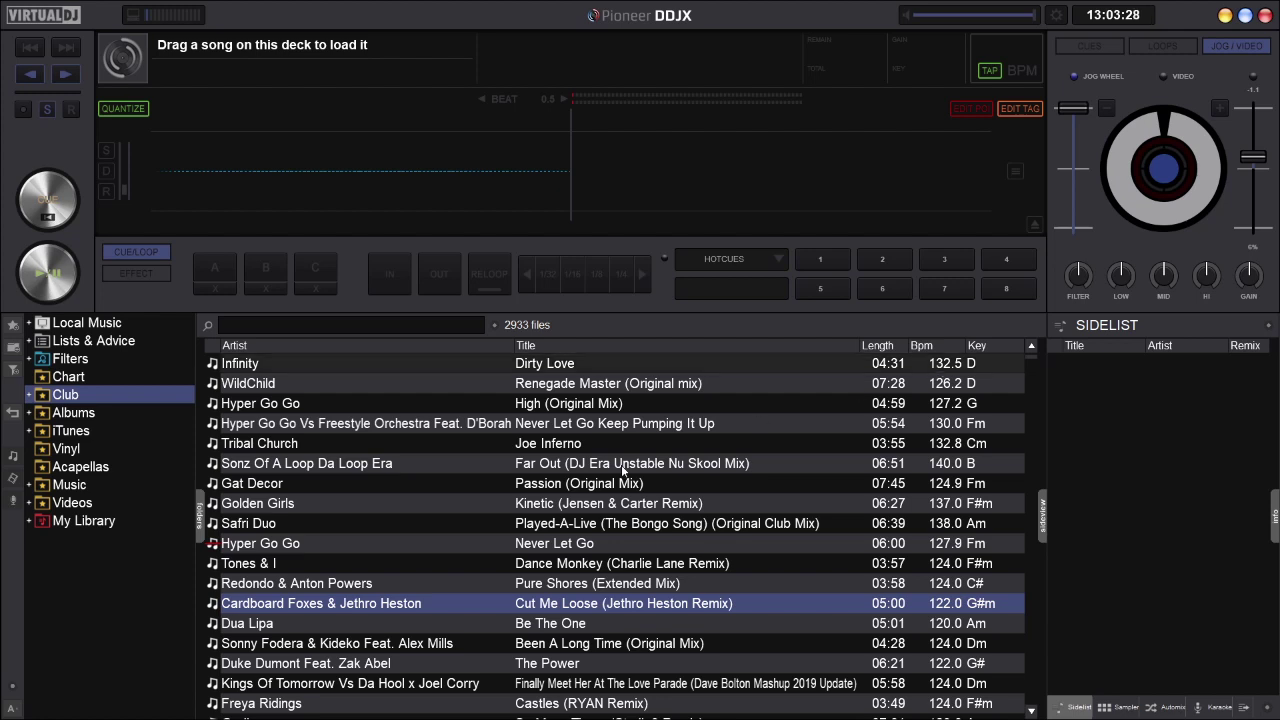
- Load 'Cut Me Loose' onto deck 1 and set its waveform to Default wave
{"action": "left_click_drag", "start_coordinate": [343, 605], "coordinate": [409, 153]}
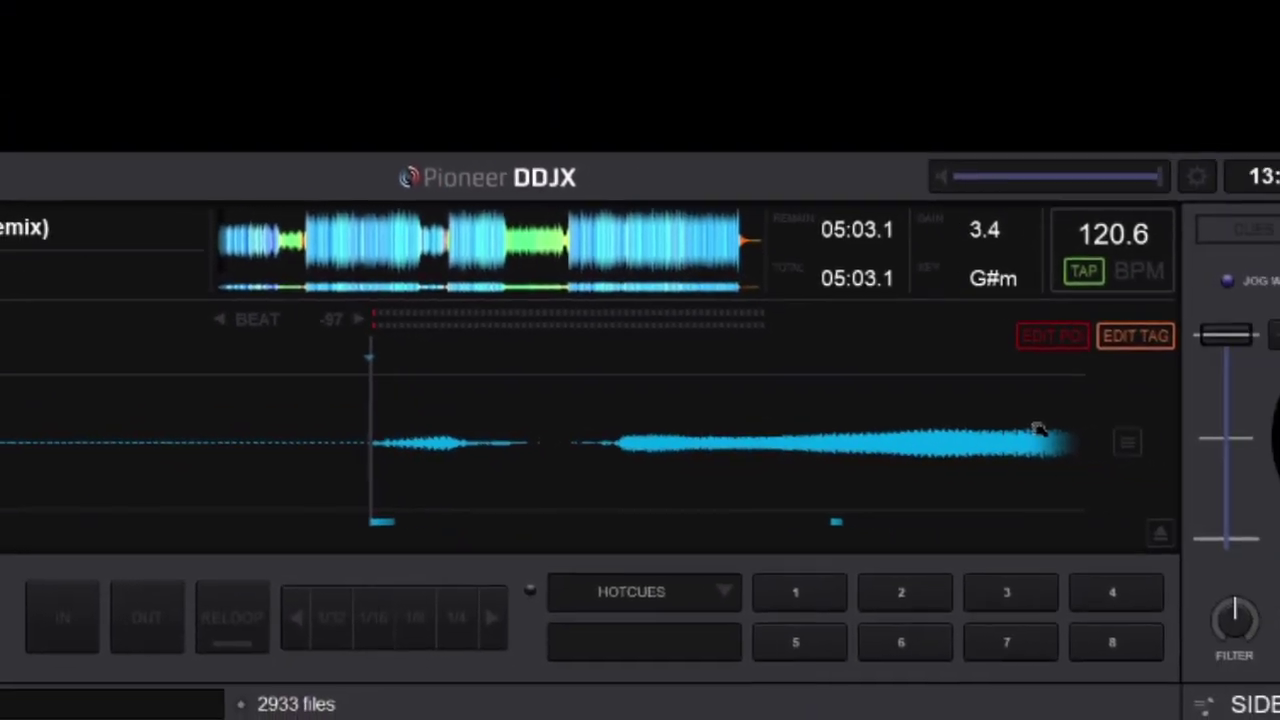
{"action": "left_click", "coordinate": [904, 435]}
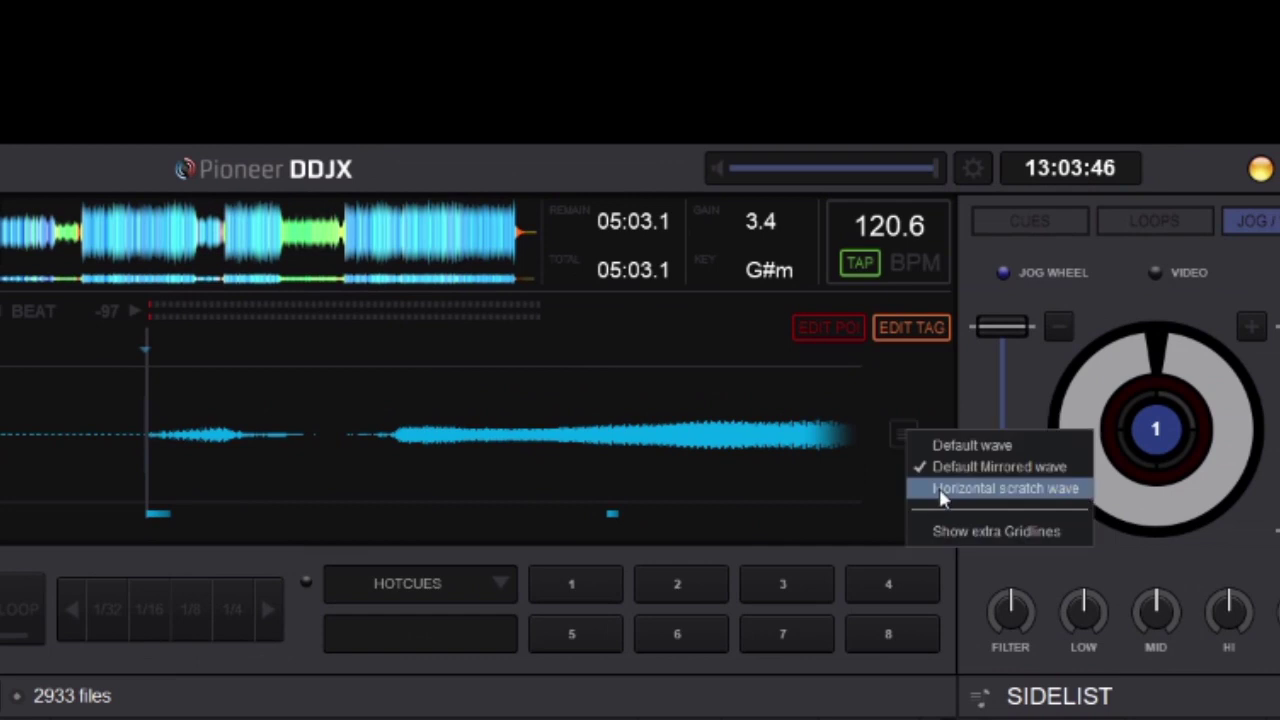
{"action": "left_click", "coordinate": [940, 490]}
{"action": "left_click", "coordinate": [905, 435]}
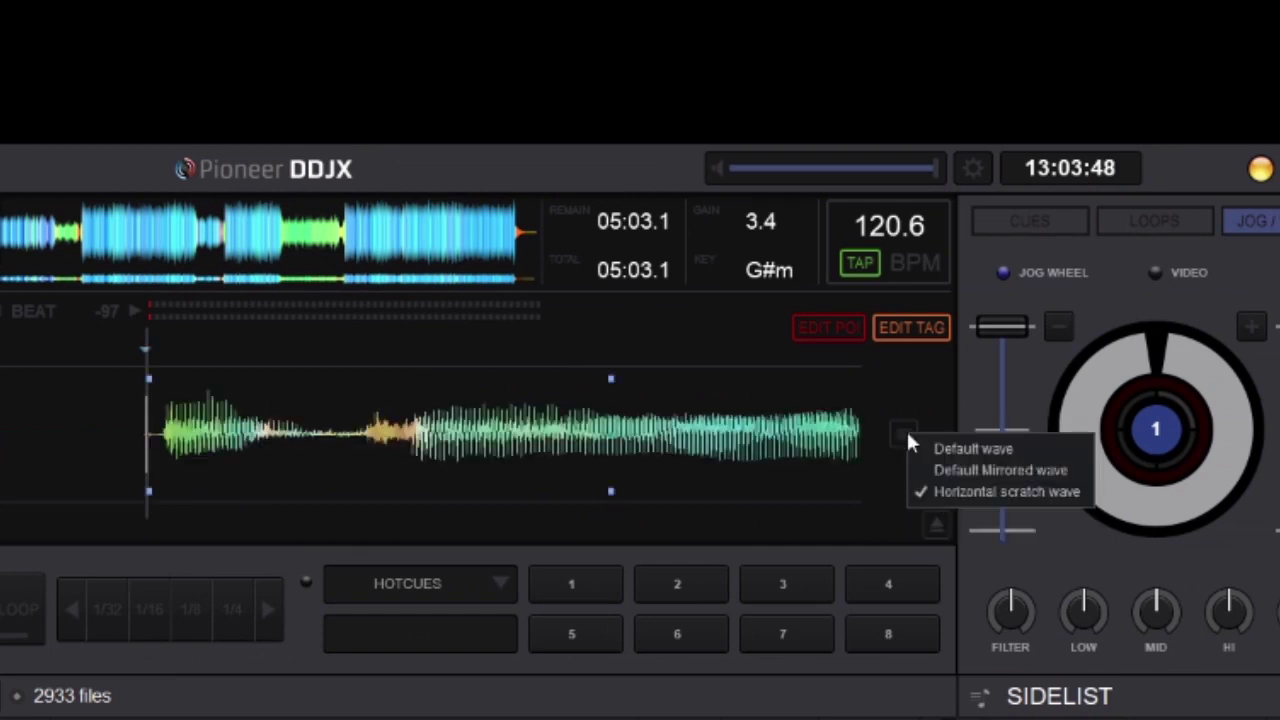
{"action": "left_click", "coordinate": [944, 452]}
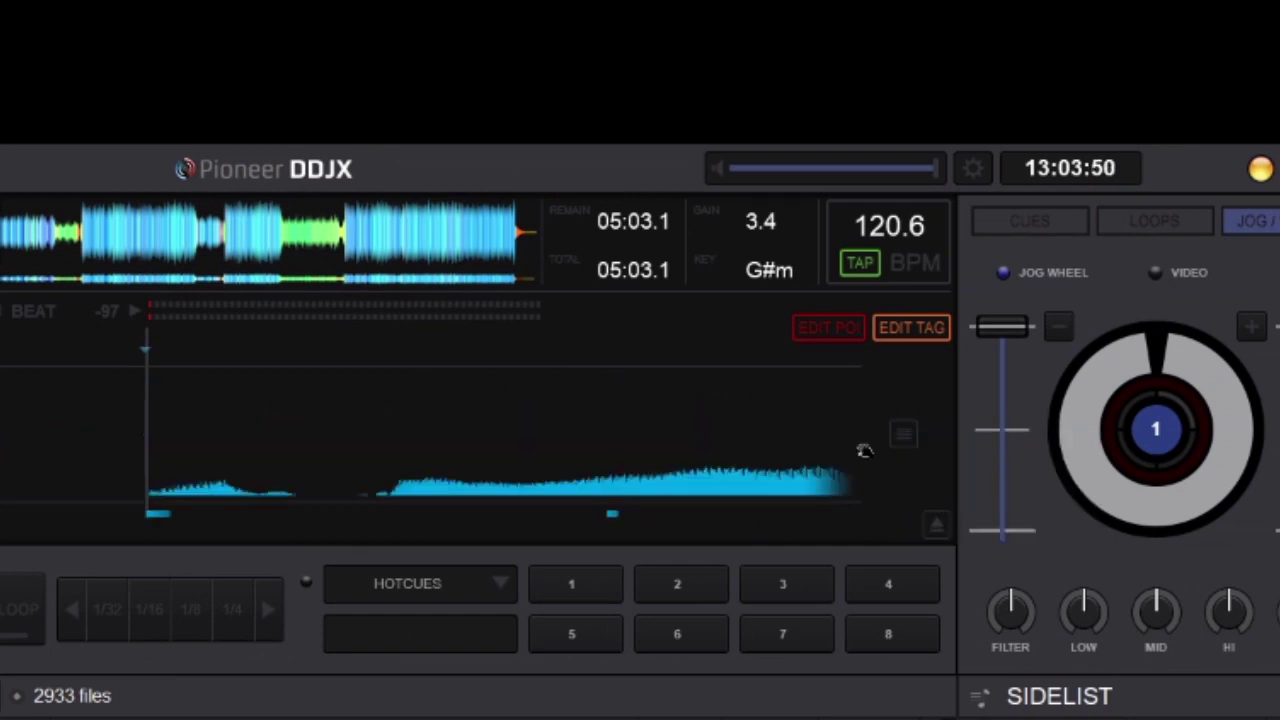
- Try Default Mirrored wave, then settle on the Horizontal scratch wave style
{"action": "left_click", "coordinate": [904, 438]}
{"action": "left_click", "coordinate": [916, 474]}
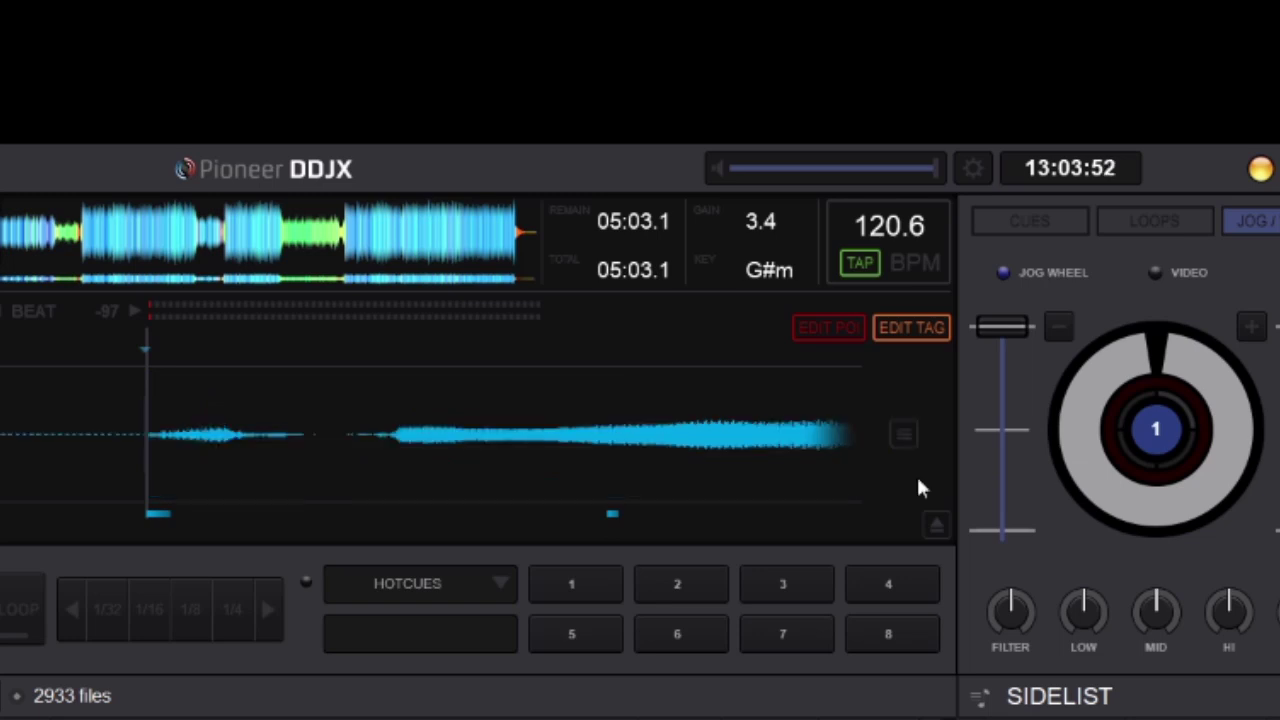
{"action": "left_click", "coordinate": [903, 438]}
{"action": "left_click", "coordinate": [1000, 496]}
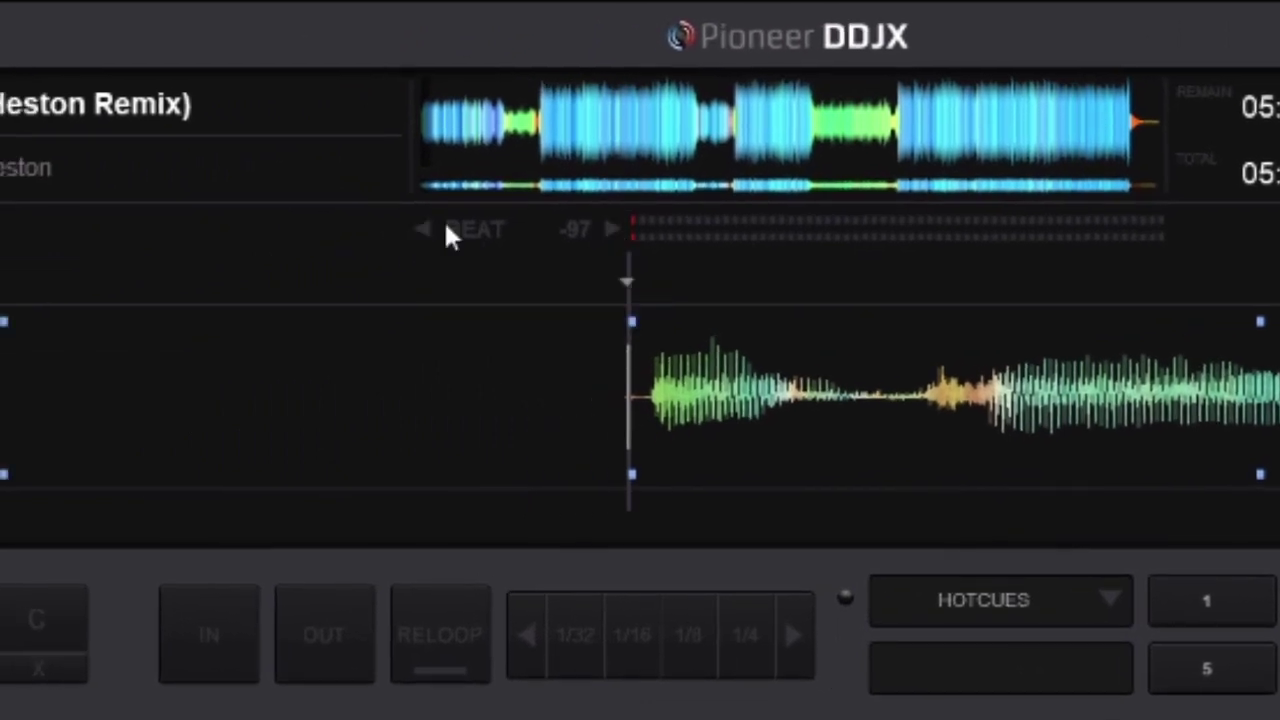
- Shift the waveform slightly, then nudge the beat grid three steps later and several earlier
{"action": "left_click_drag", "start_coordinate": [714, 386], "coordinate": [690, 388]}
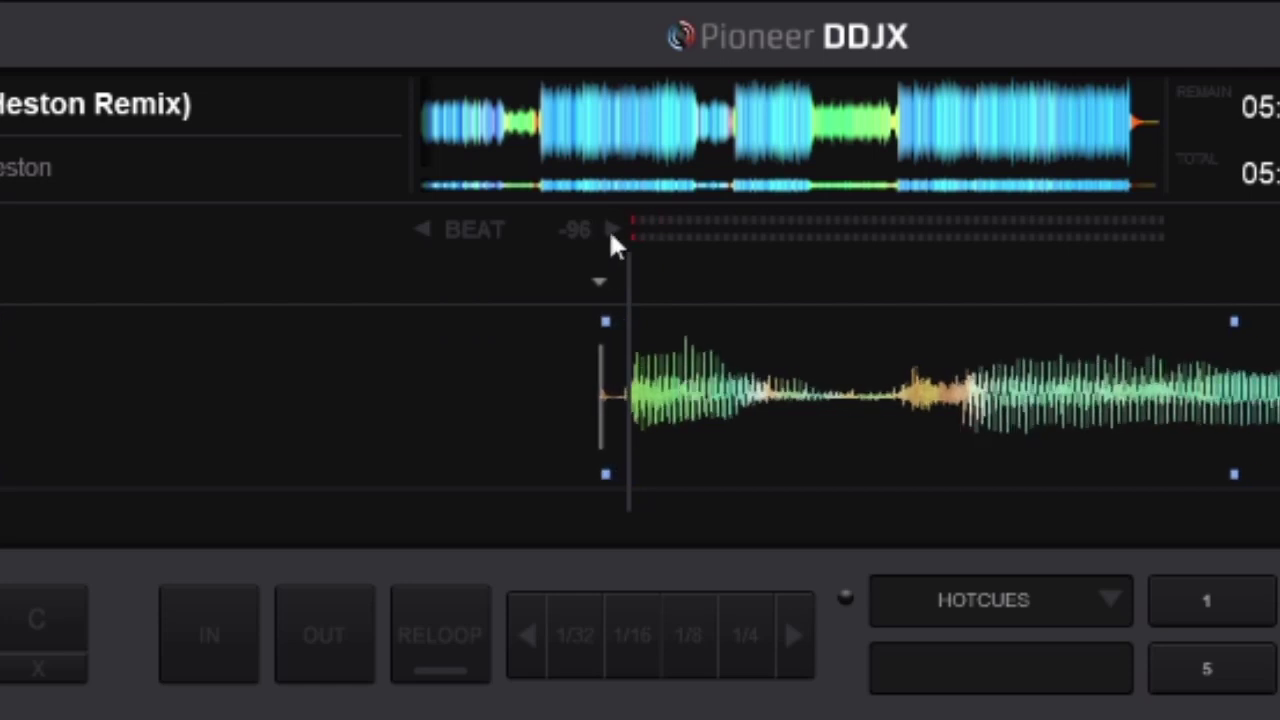
{"action": "left_click", "coordinate": [608, 229]}
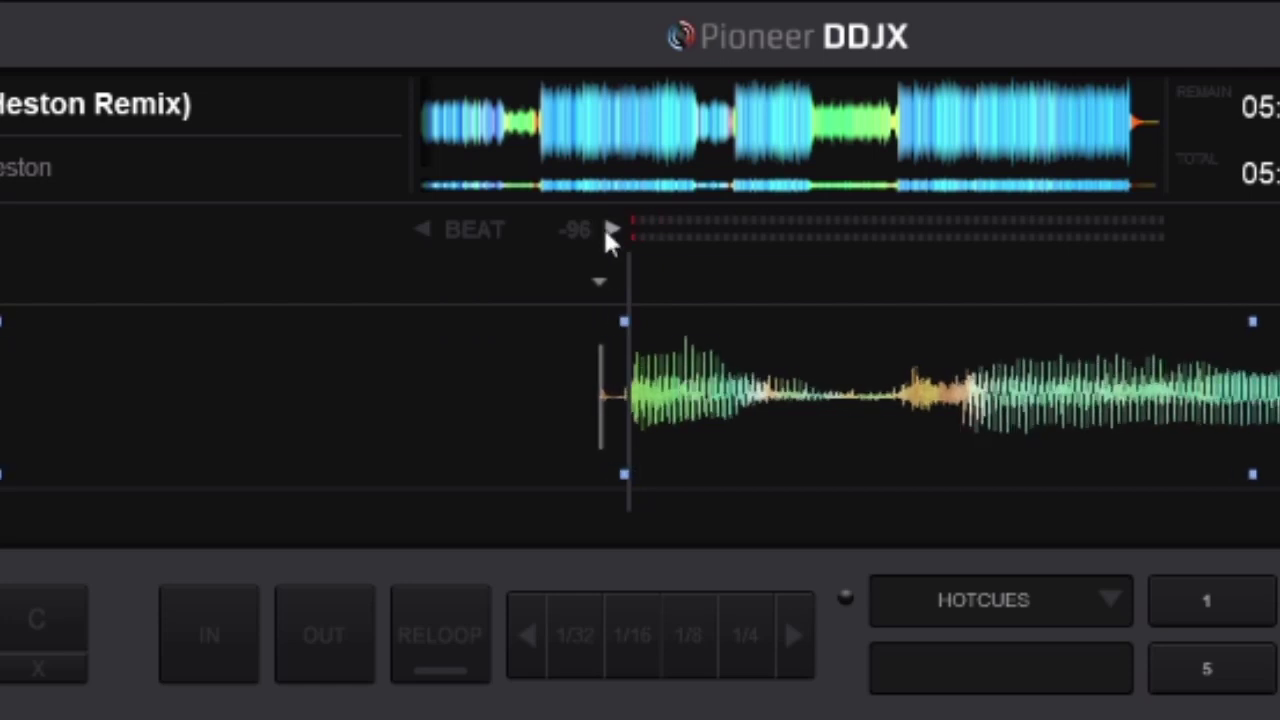
{"action": "left_click", "coordinate": [608, 229]}
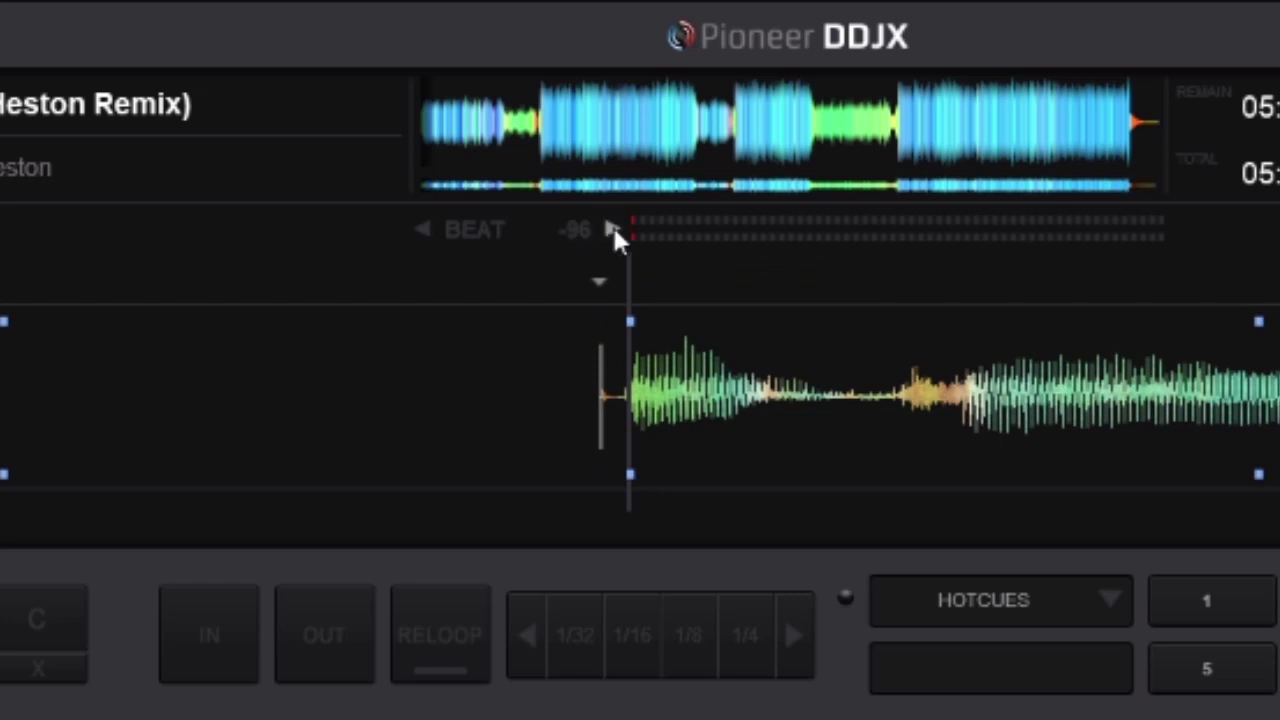
{"action": "left_click", "coordinate": [612, 229]}
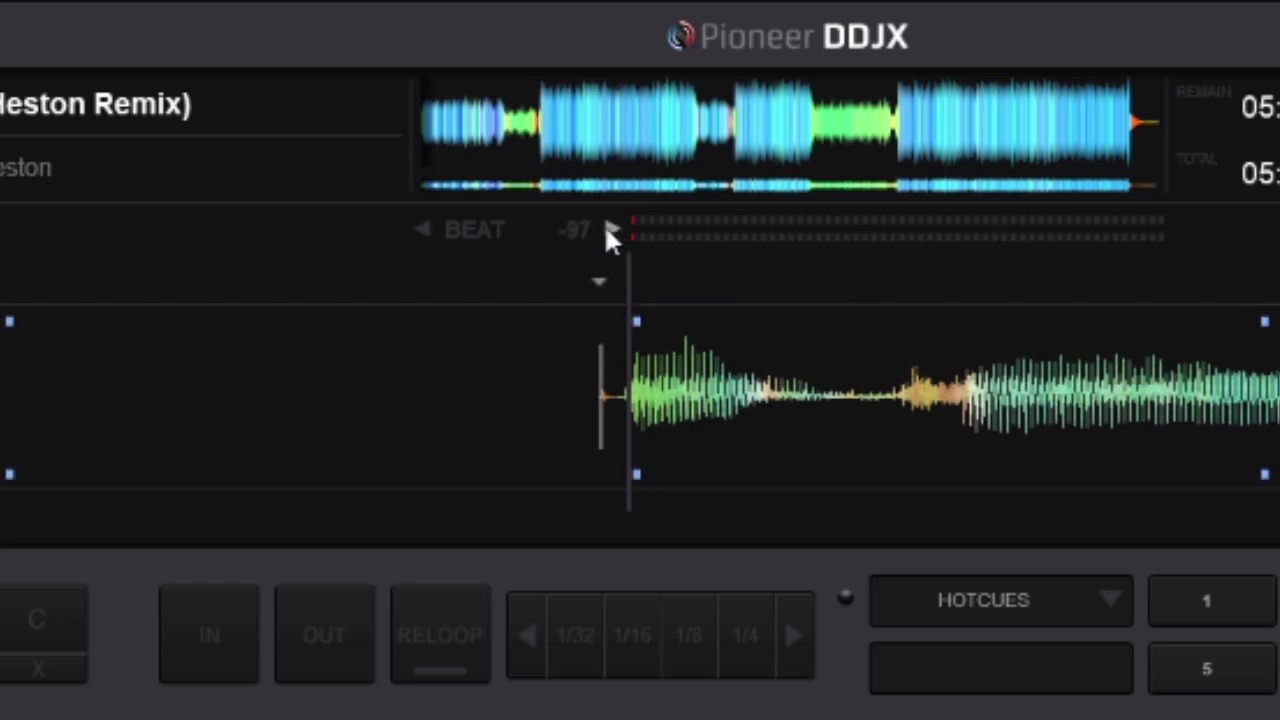
{"action": "left_click", "coordinate": [424, 231]}
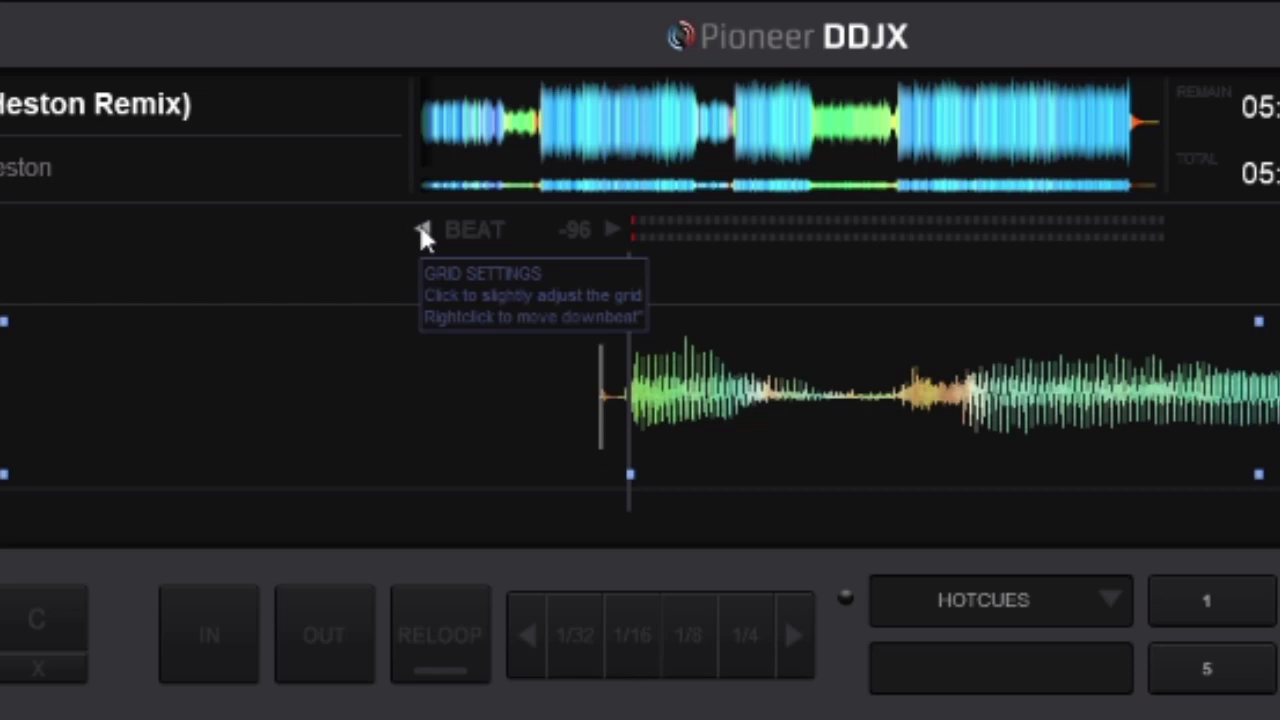
{"action": "left_click", "coordinate": [422, 230]}
{"action": "left_click", "coordinate": [422, 230]}
{"action": "left_click", "coordinate": [422, 230]}
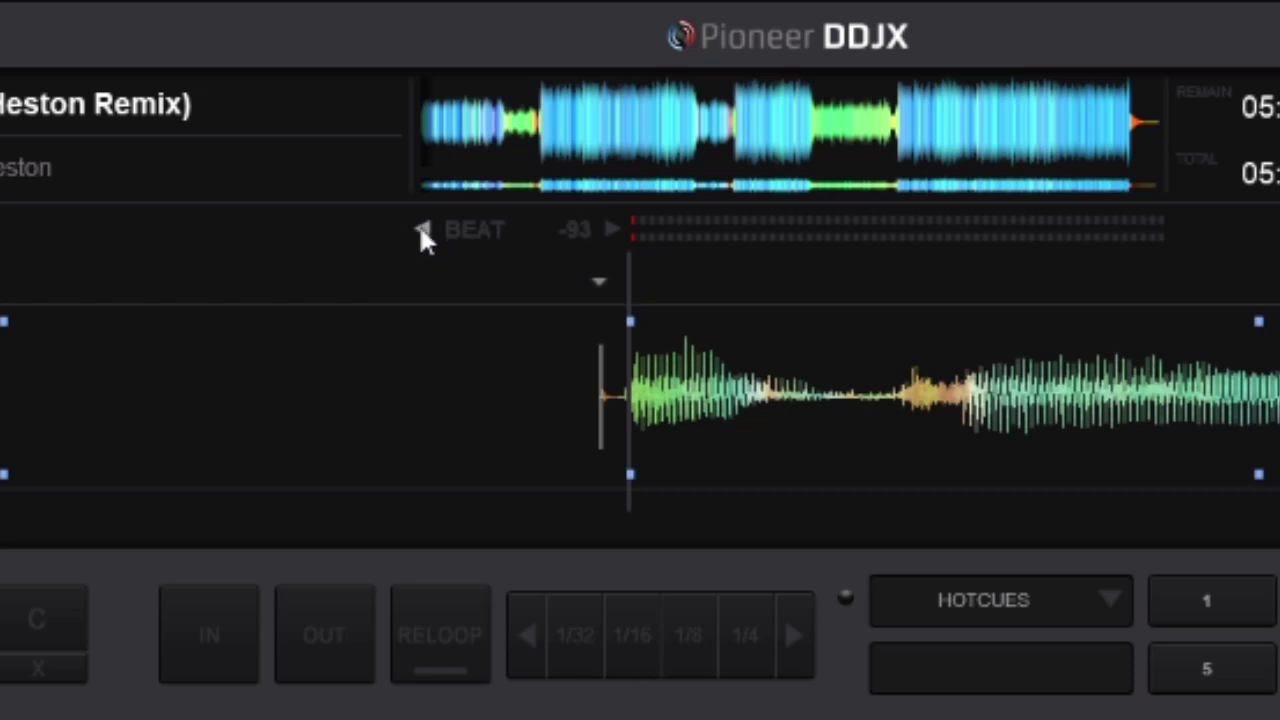
- Keep nudging the grid earlier, then later, until its offset reads -86
{"action": "double_click", "coordinate": [422, 230]}
{"action": "left_click", "coordinate": [422, 230]}
{"action": "left_click", "coordinate": [422, 230]}
{"action": "left_click", "coordinate": [422, 230]}
{"action": "left_click", "coordinate": [422, 230]}
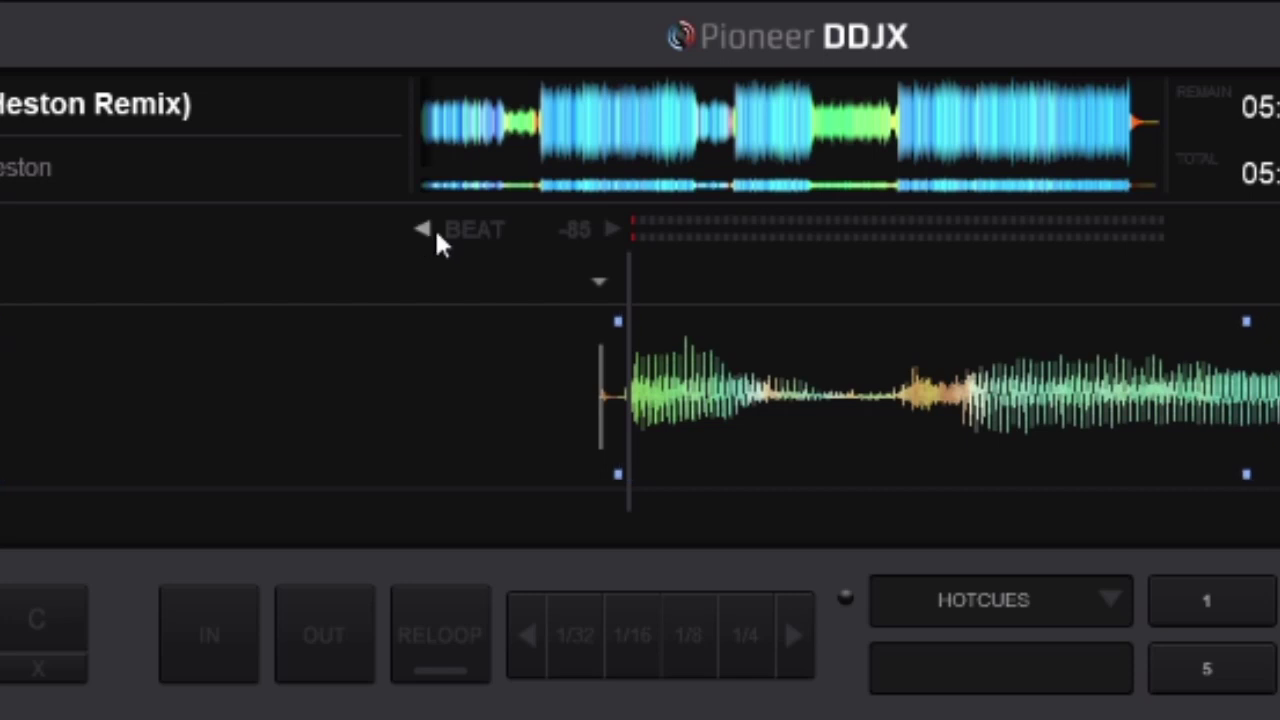
{"action": "left_click", "coordinate": [610, 230]}
{"action": "left_click", "coordinate": [610, 230]}
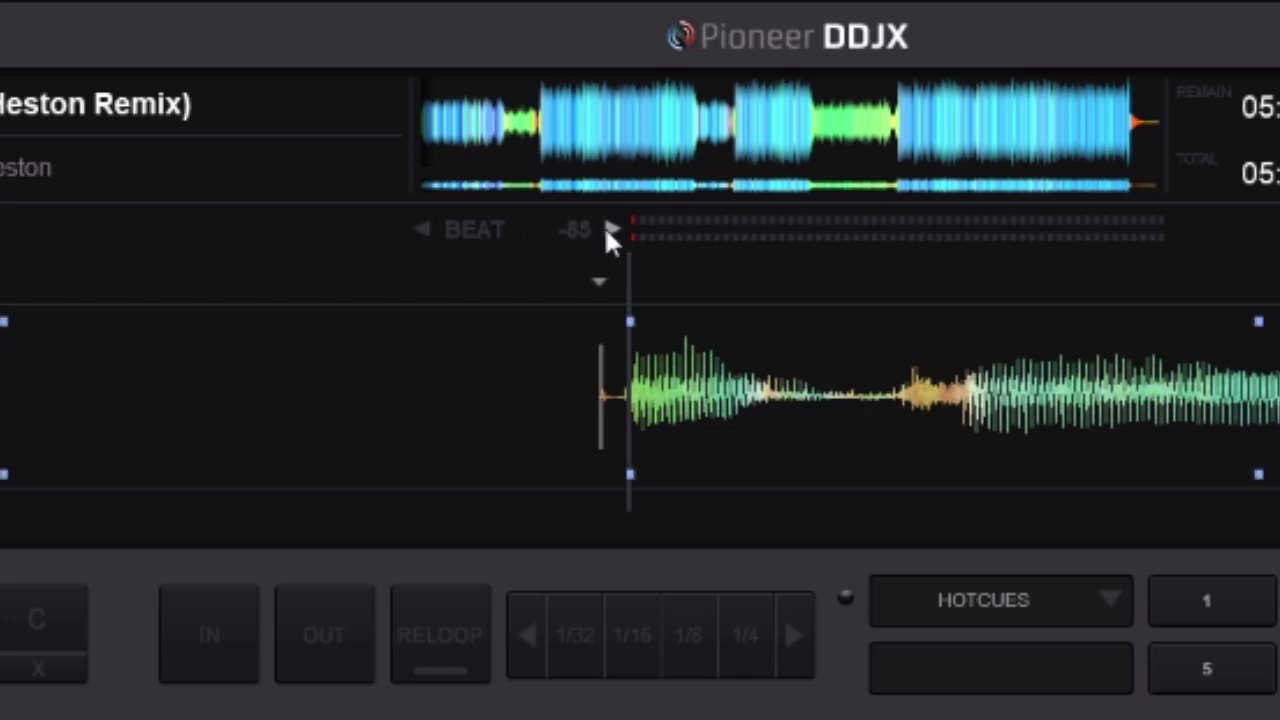
{"action": "left_click", "coordinate": [610, 230]}
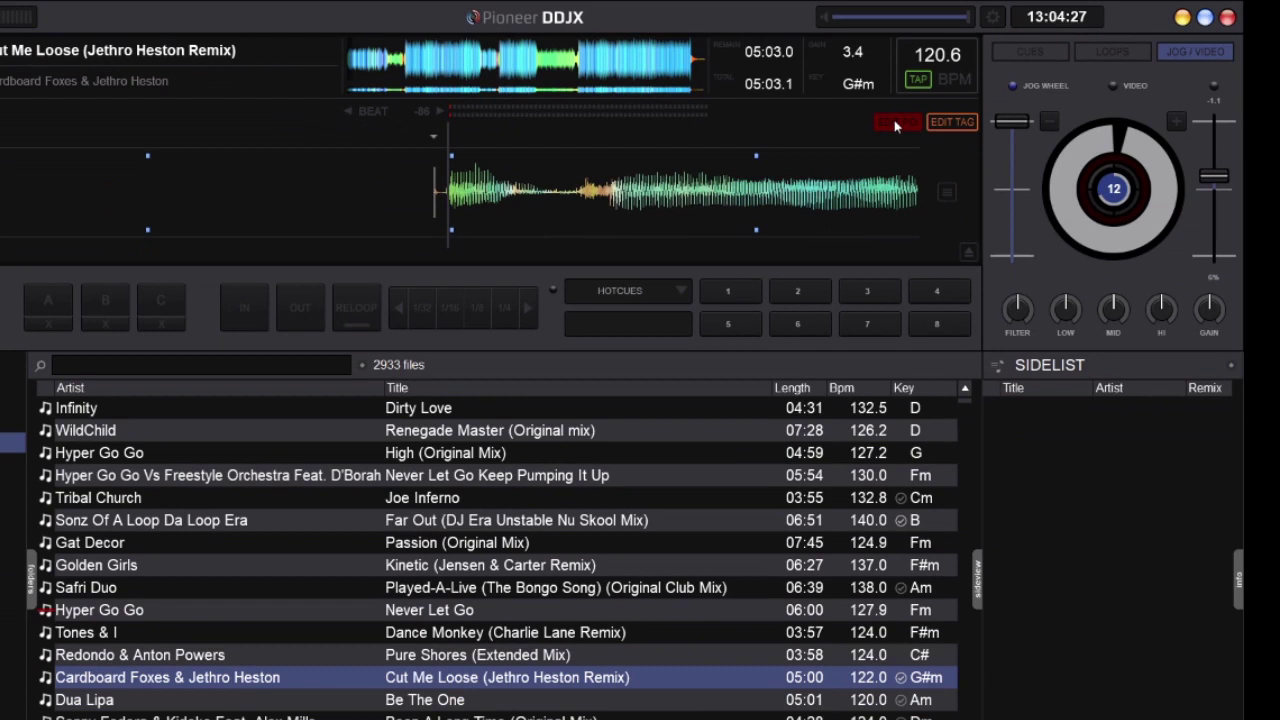
- Look at the track's points-of-interest editor and tag editor, then close both
{"action": "left_click", "coordinate": [896, 121]}
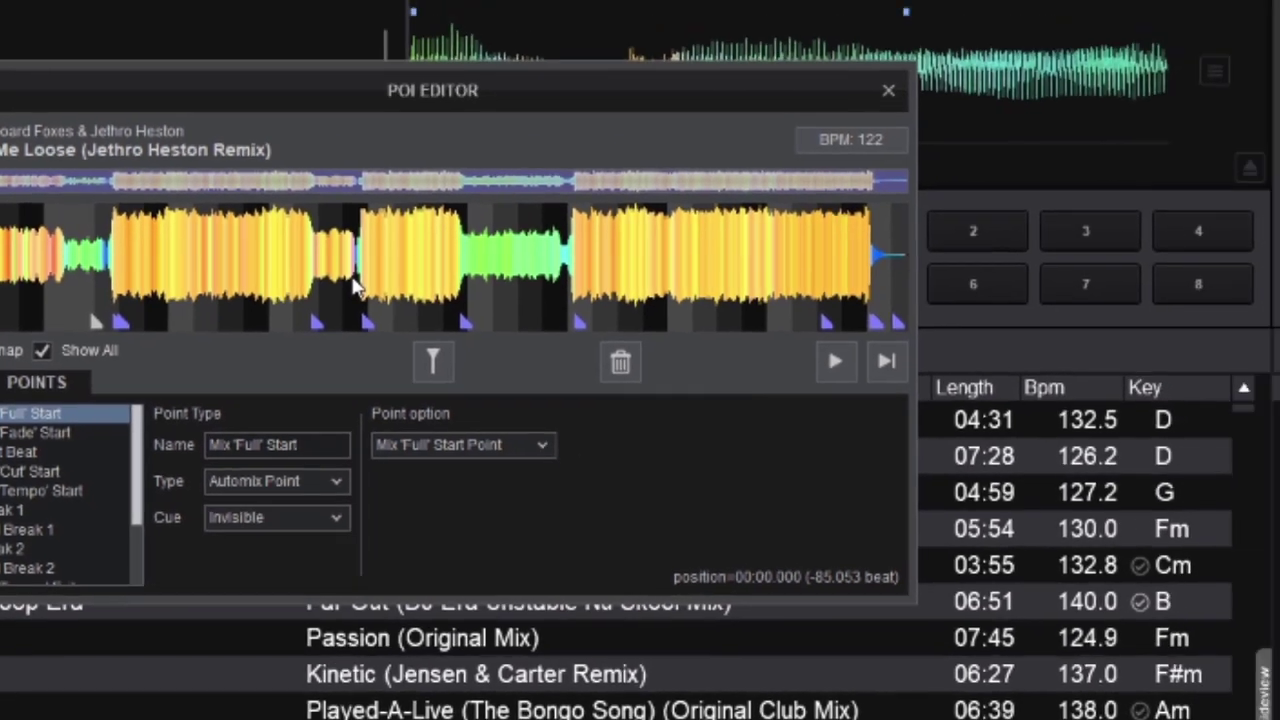
{"action": "left_click", "coordinate": [1074, 103]}
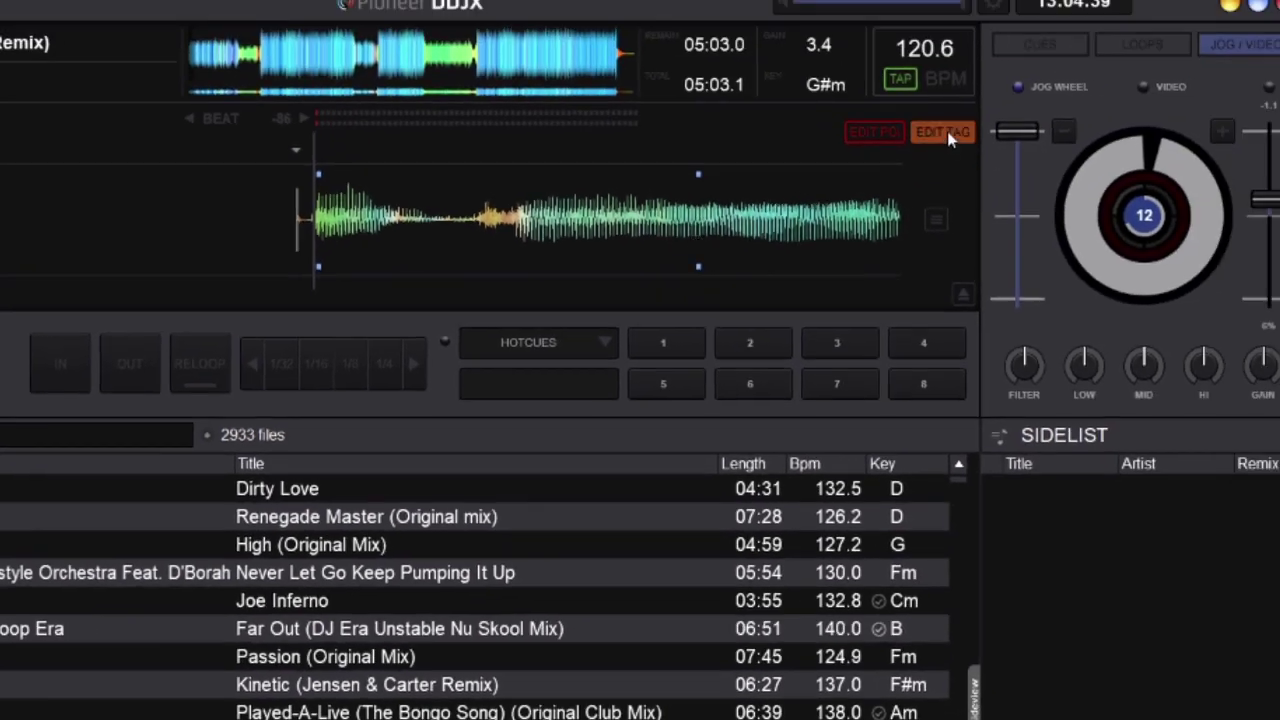
{"action": "left_click", "coordinate": [945, 133]}
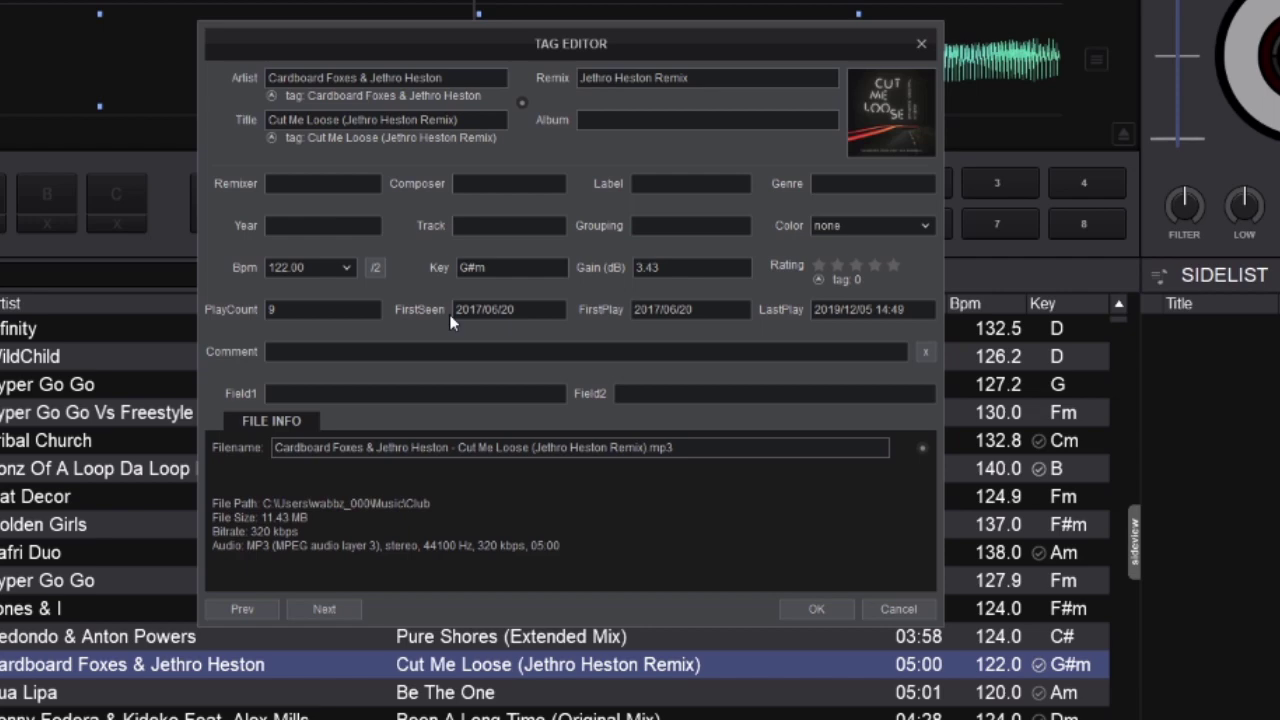
{"action": "left_click", "coordinate": [920, 45]}
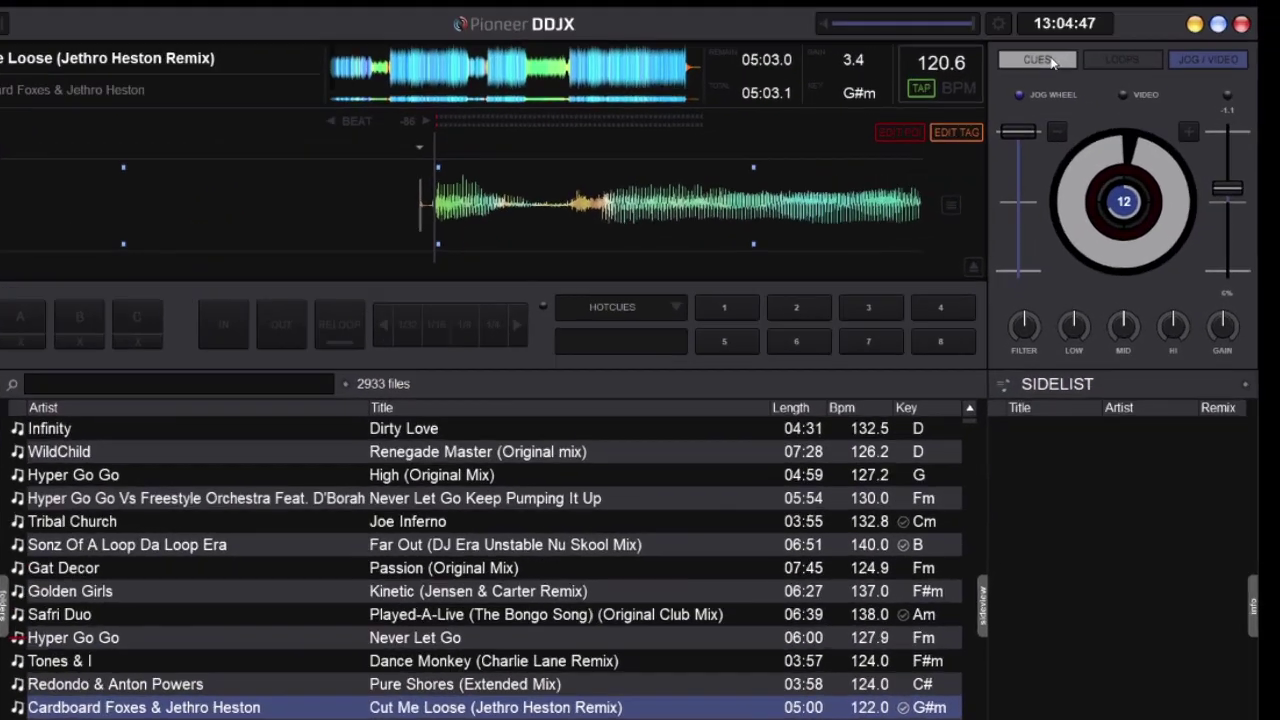
- In the Cues list, add two cue points at different track positions
{"action": "left_click", "coordinate": [1100, 47]}
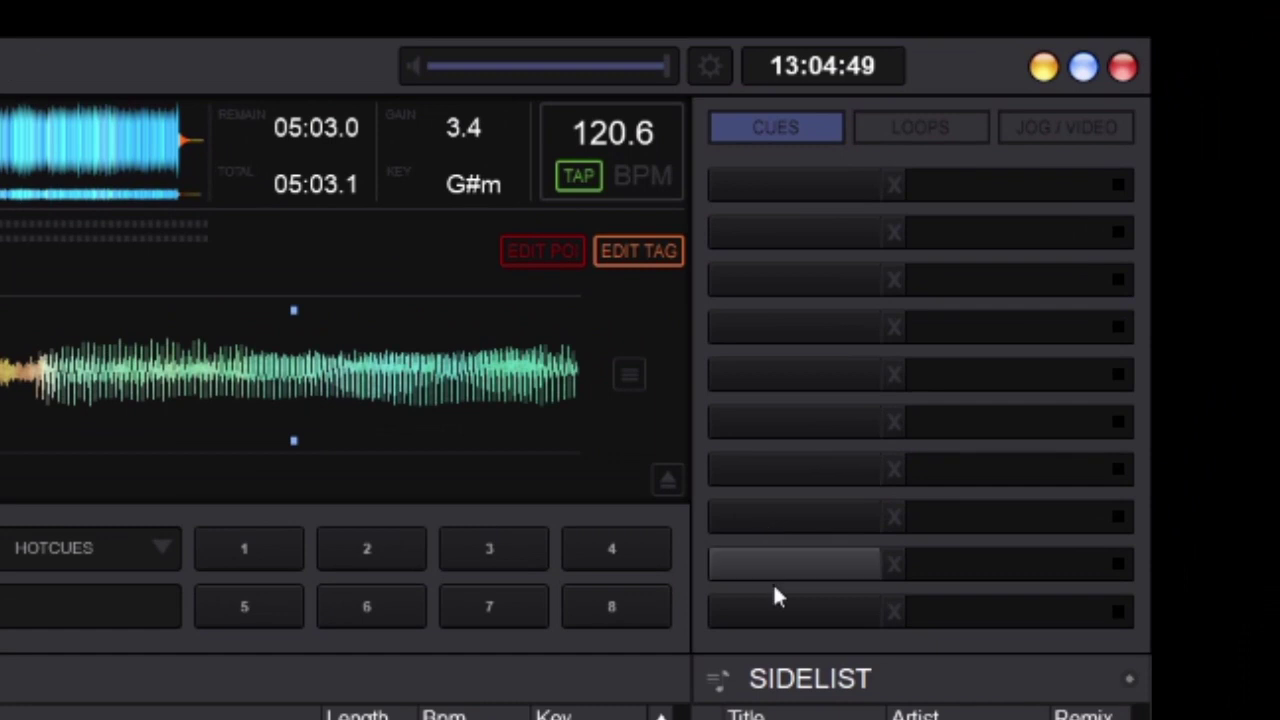
{"action": "left_click", "coordinate": [793, 189]}
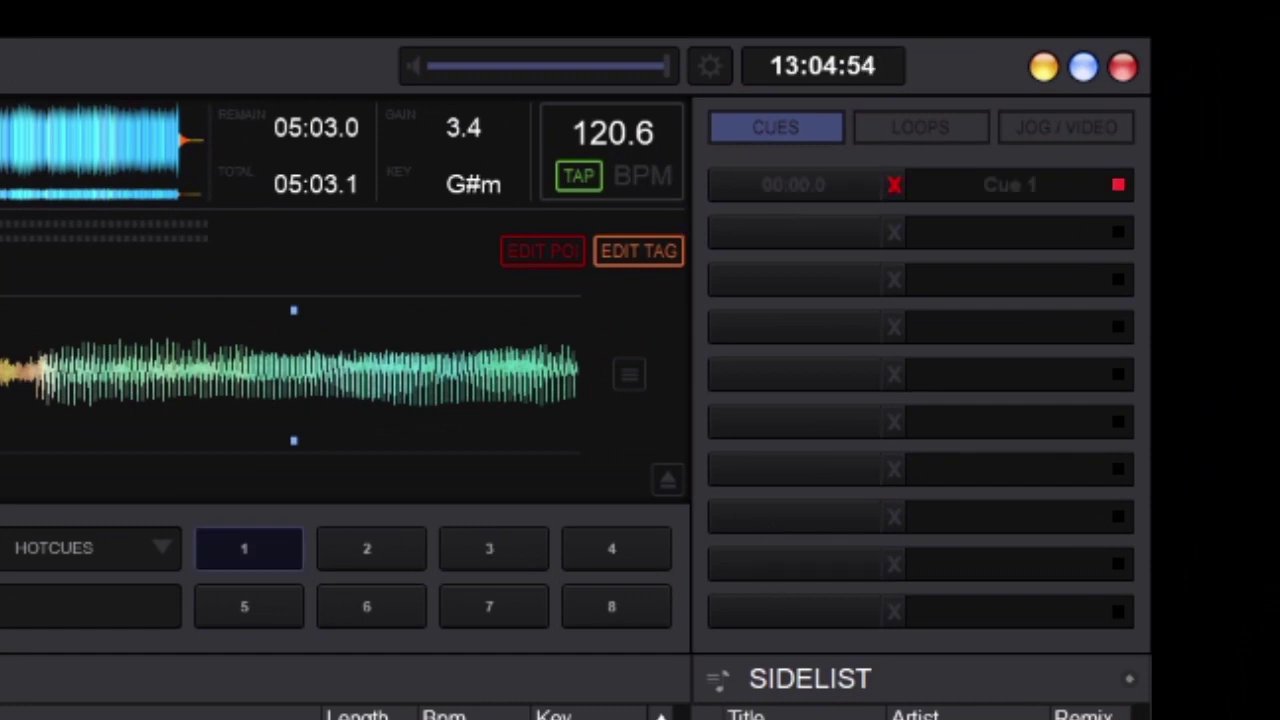
{"action": "left_click", "coordinate": [150, 362]}
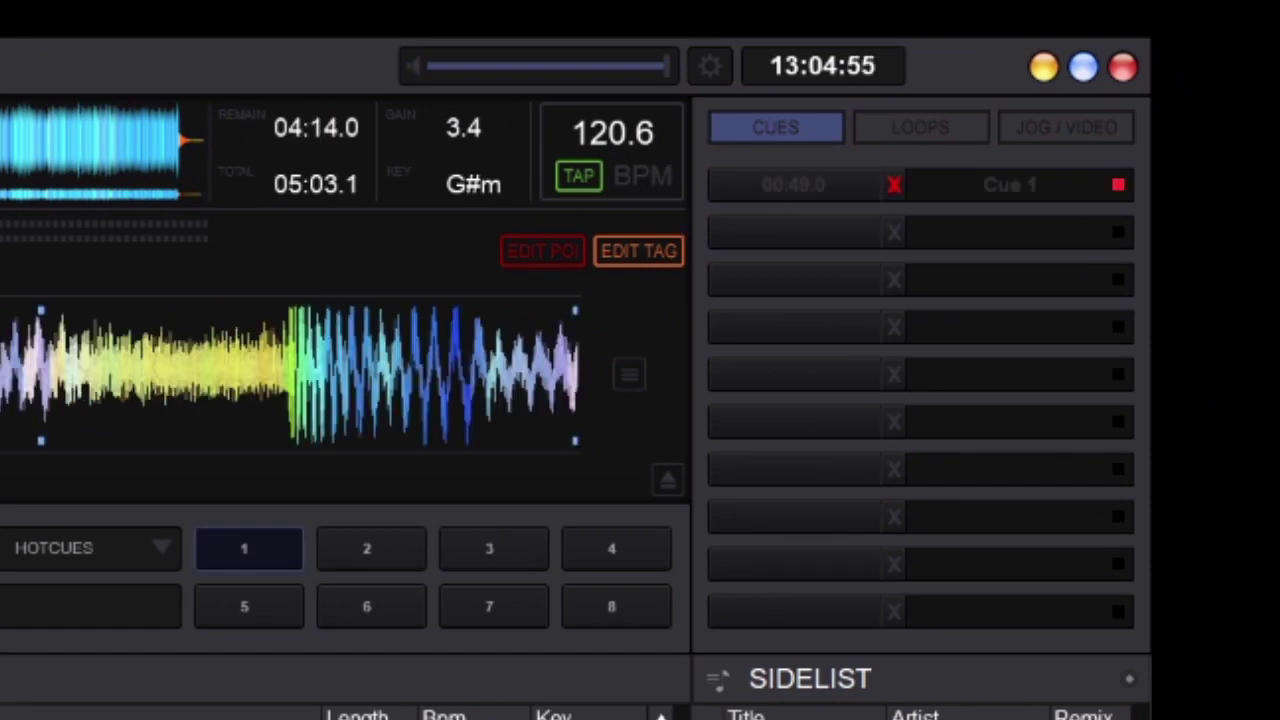
{"action": "left_click", "coordinate": [773, 221]}
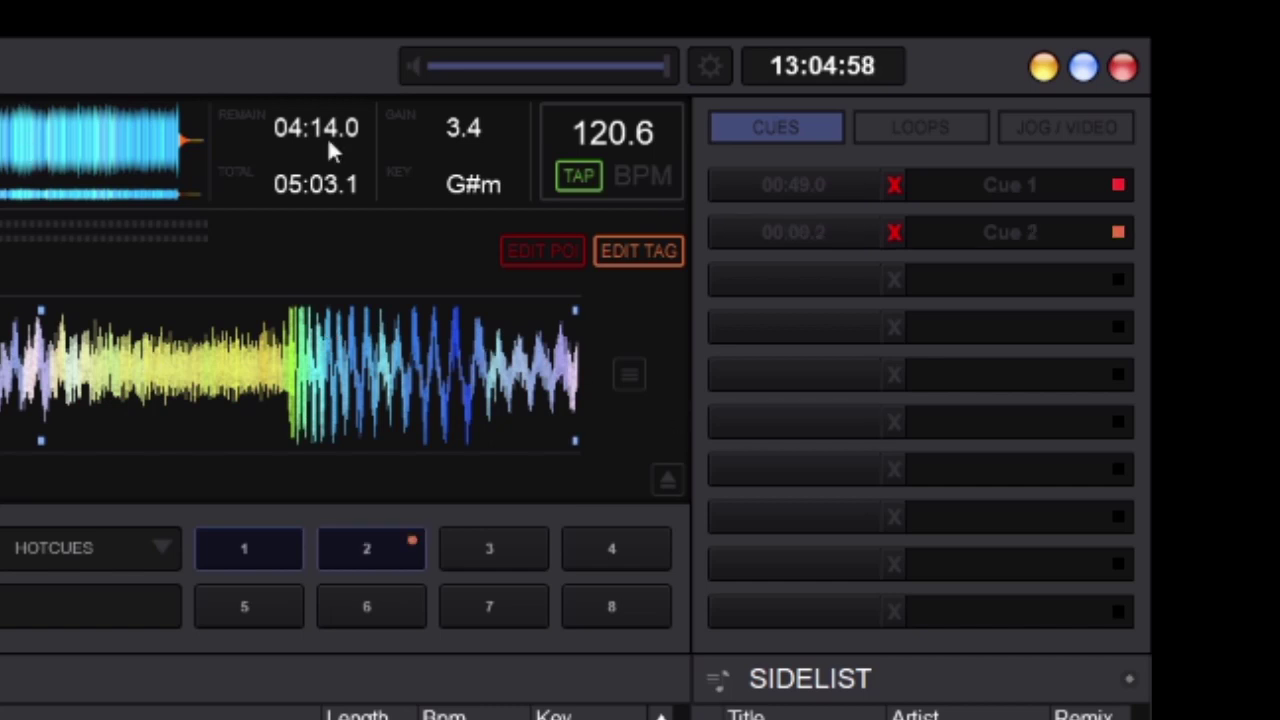
- Delete both cue points and save a new loop in the Loops list
{"action": "left_click", "coordinate": [893, 188]}
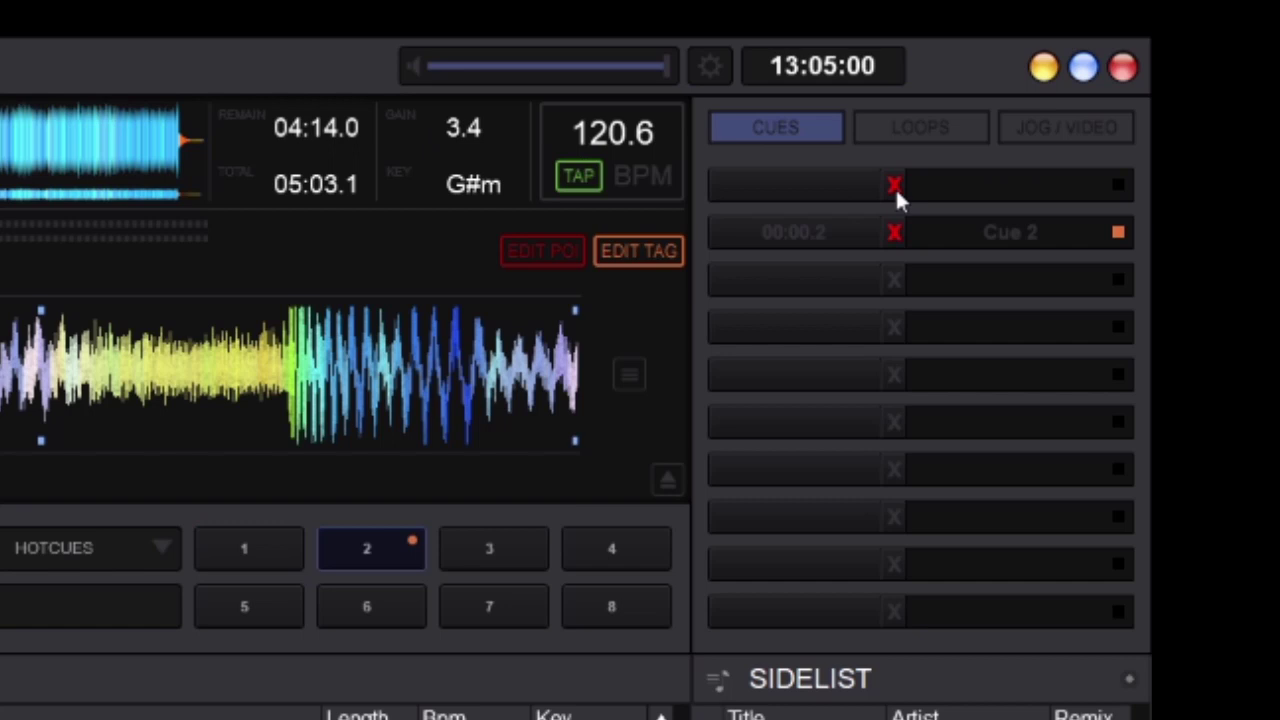
{"action": "left_click", "coordinate": [895, 230]}
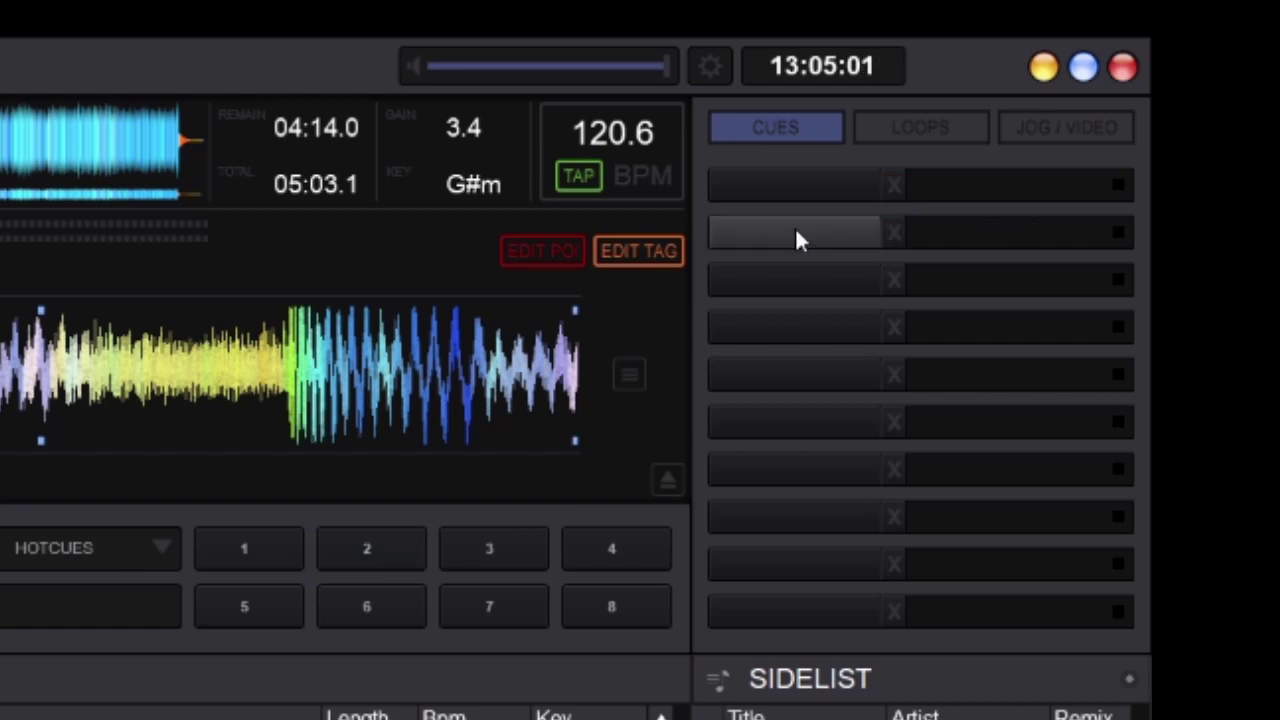
{"action": "left_click", "coordinate": [920, 130]}
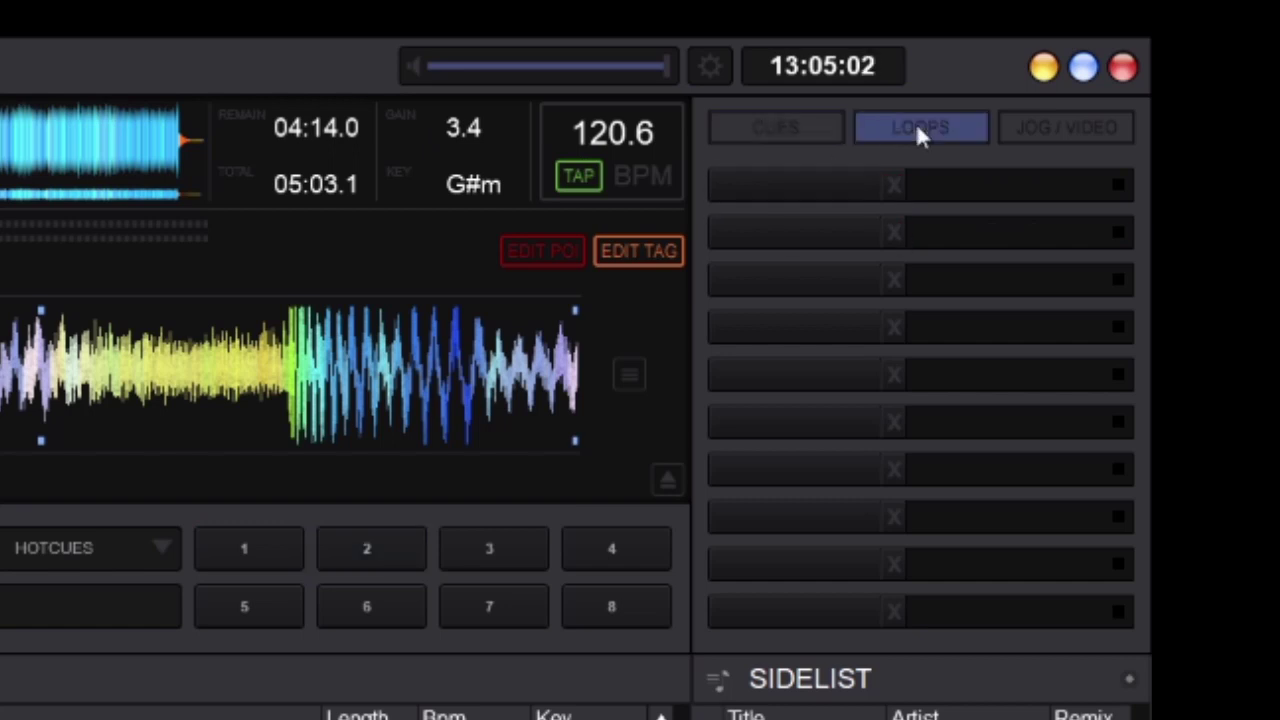
{"action": "left_click", "coordinate": [806, 188]}
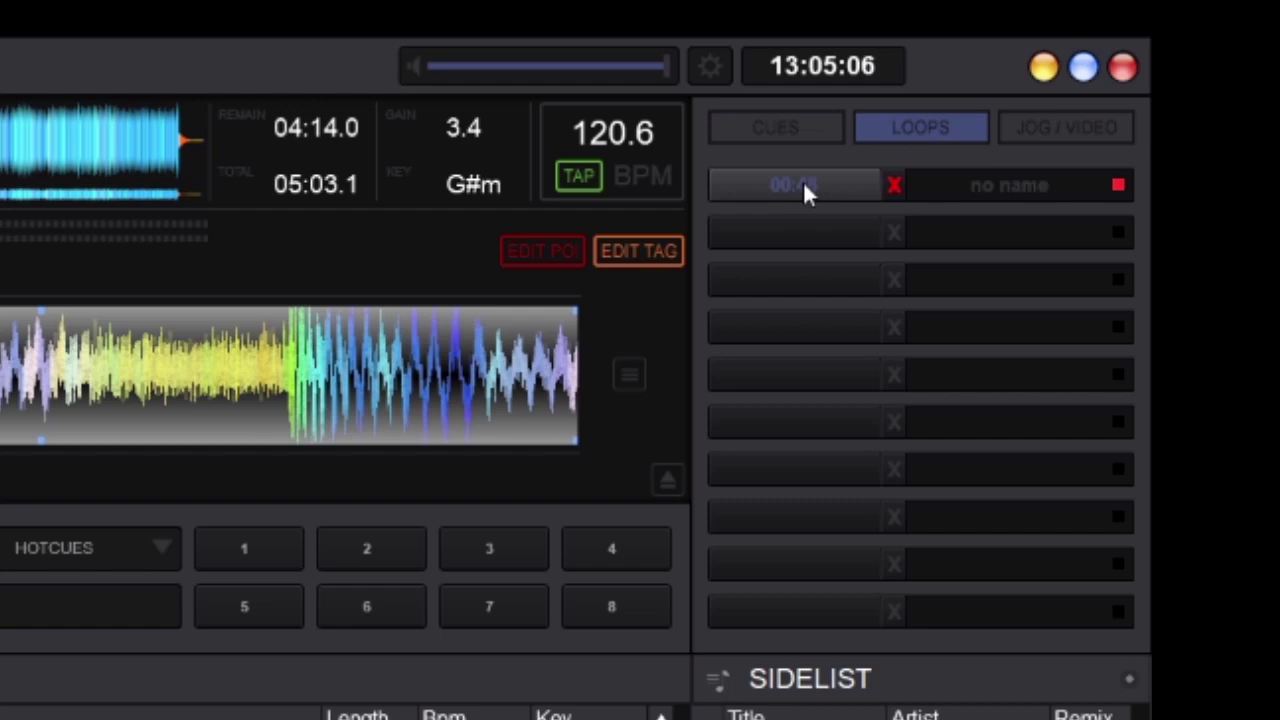
- Delete the saved loop, switch the side panel to Video, and raise the tempo to 121.0 BPM
{"action": "left_click", "coordinate": [895, 187]}
{"action": "left_click", "coordinate": [1042, 128]}
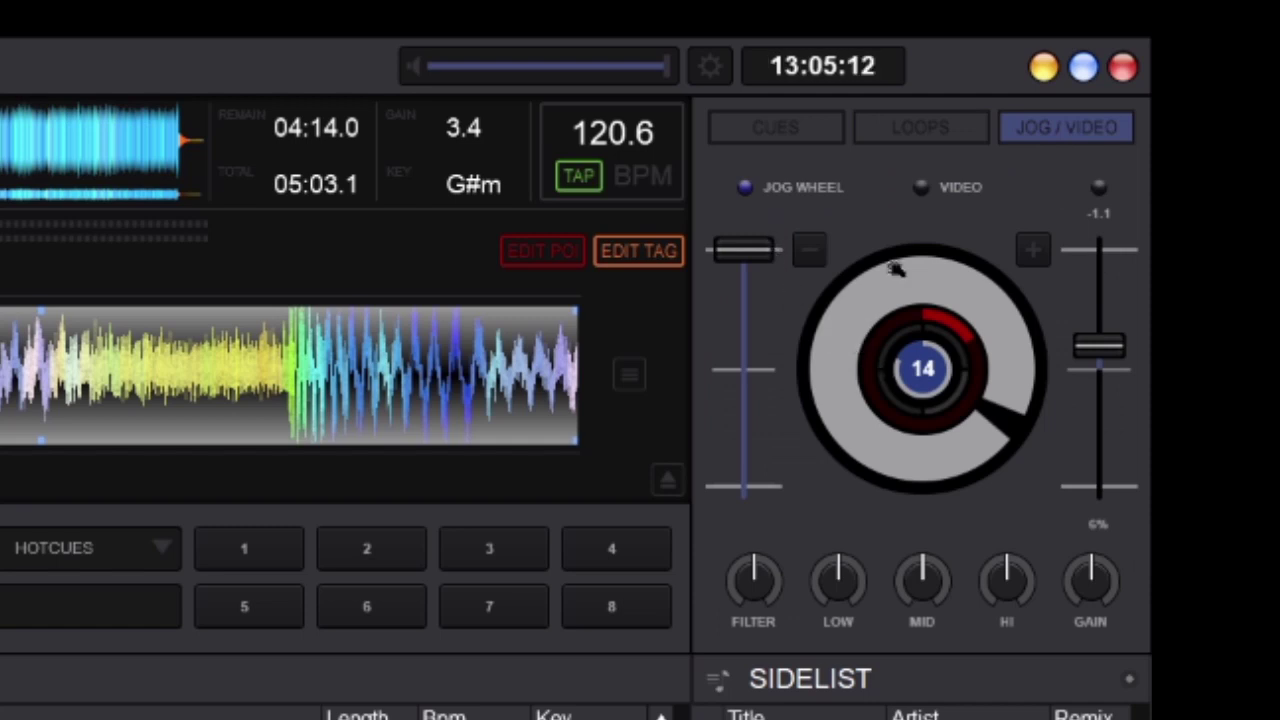
{"action": "left_click", "coordinate": [921, 186]}
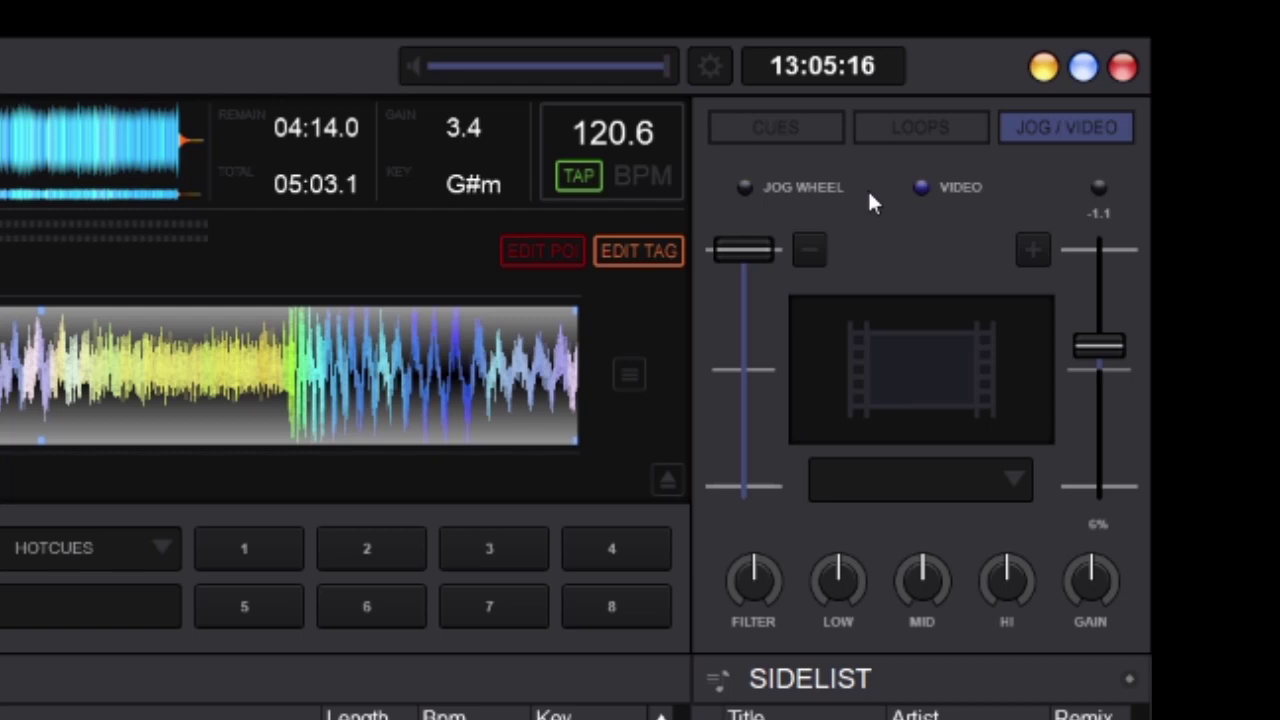
{"action": "left_click_drag", "start_coordinate": [749, 250], "coordinate": [760, 218]}
{"action": "mouse_move", "coordinate": [1104, 347]}
{"action": "left_mouse_down"}
{"action": "mouse_move", "coordinate": [1108, 394]}
{"action": "mouse_move", "coordinate": [1105, 364]}
{"action": "left_mouse_up"}
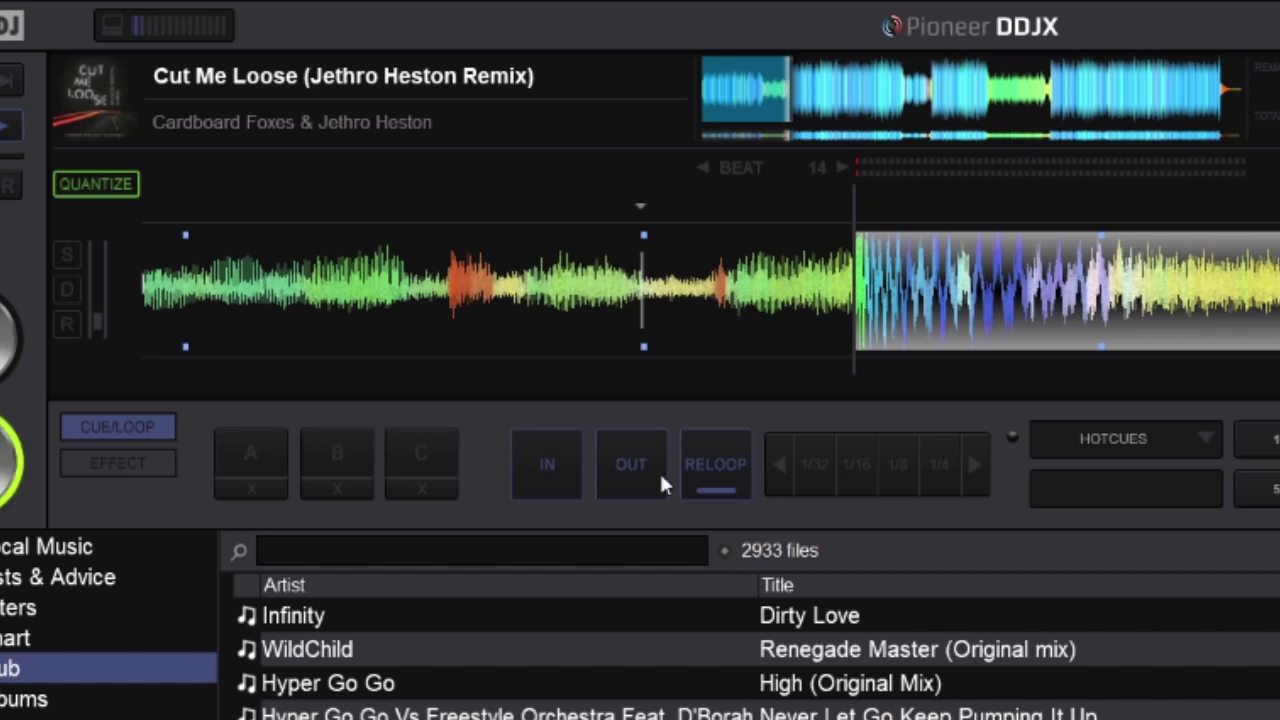
- Step to longer loop sizes, leave pad mode unchanged, and show the Backspin, Scratch DNA and Echo effects
{"action": "left_click", "coordinate": [976, 464]}
{"action": "left_click", "coordinate": [976, 464]}
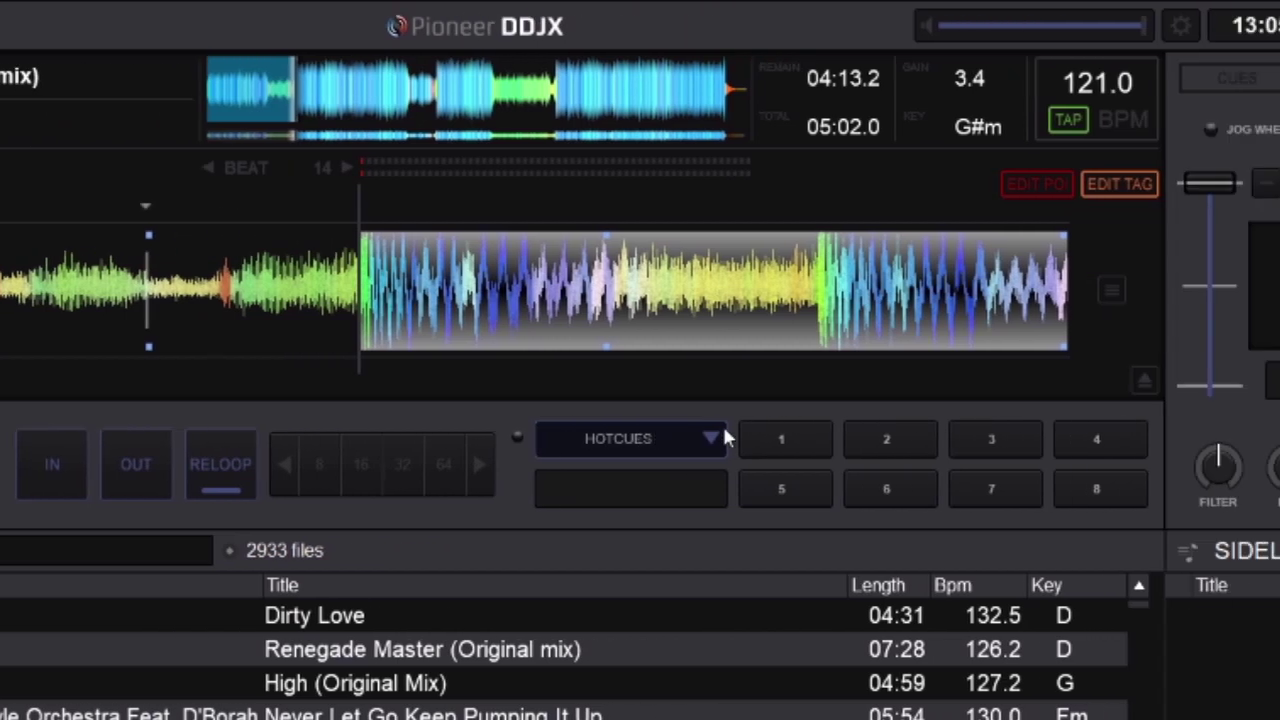
{"action": "left_click", "coordinate": [718, 433]}
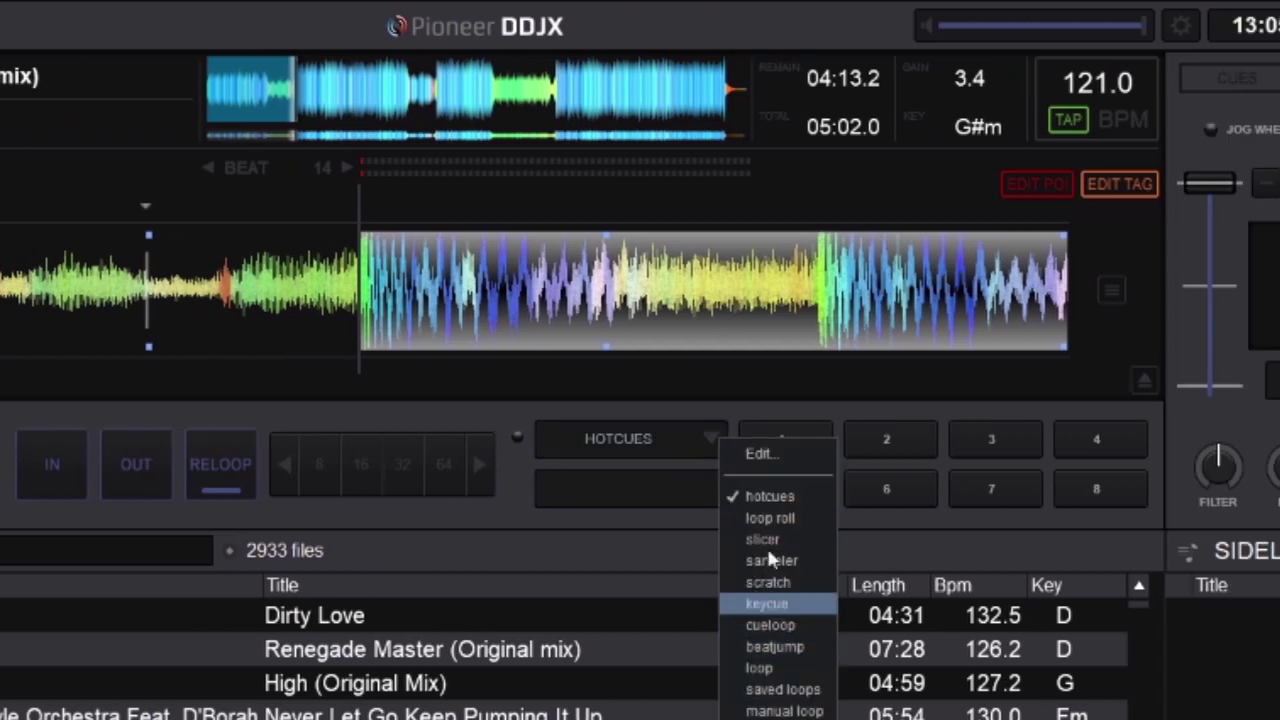
{"action": "left_click", "coordinate": [523, 491]}
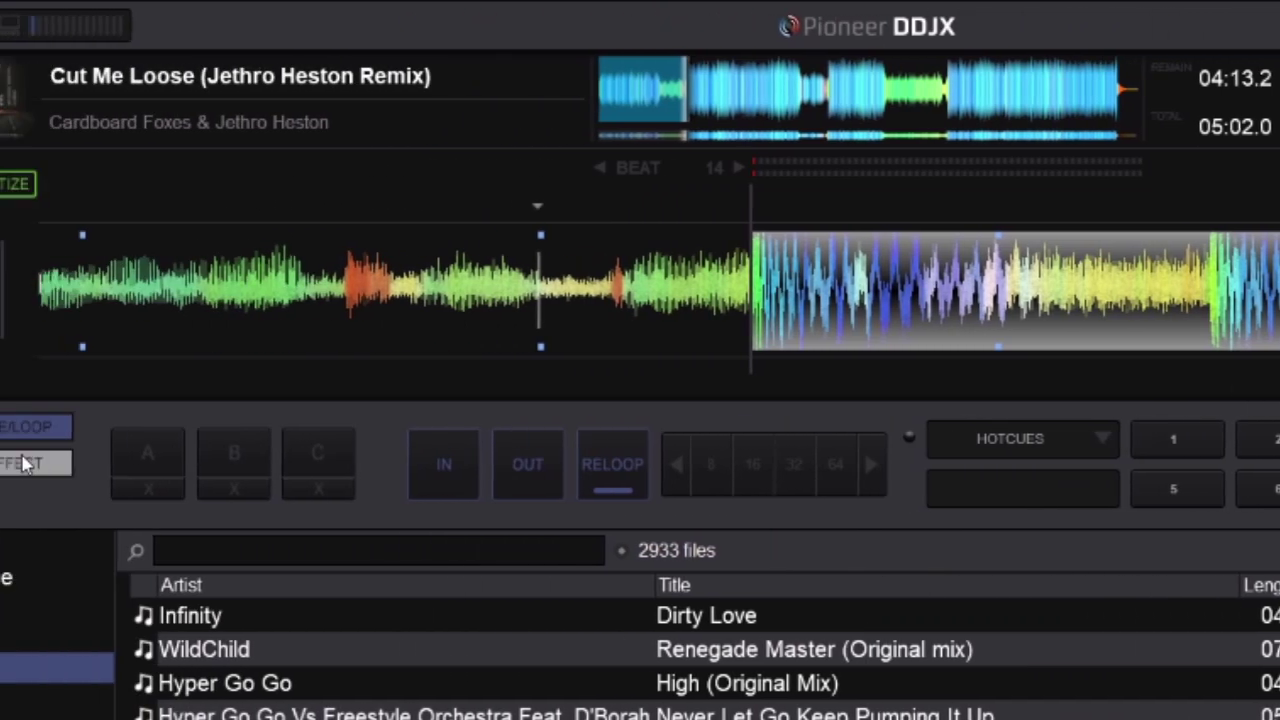
{"action": "left_click", "coordinate": [142, 463]}
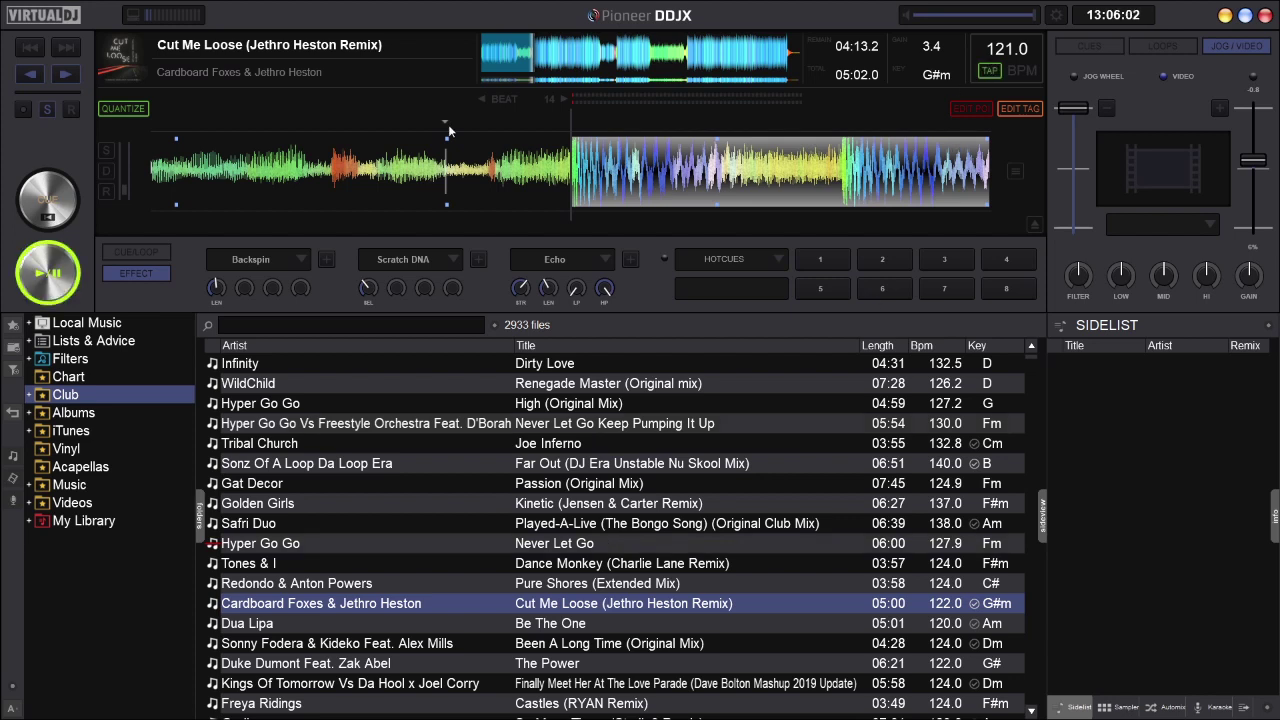
- Toggle Quantize on and back off, then exit the active loop with IN/OUT
{"action": "left_click", "coordinate": [122, 108]}
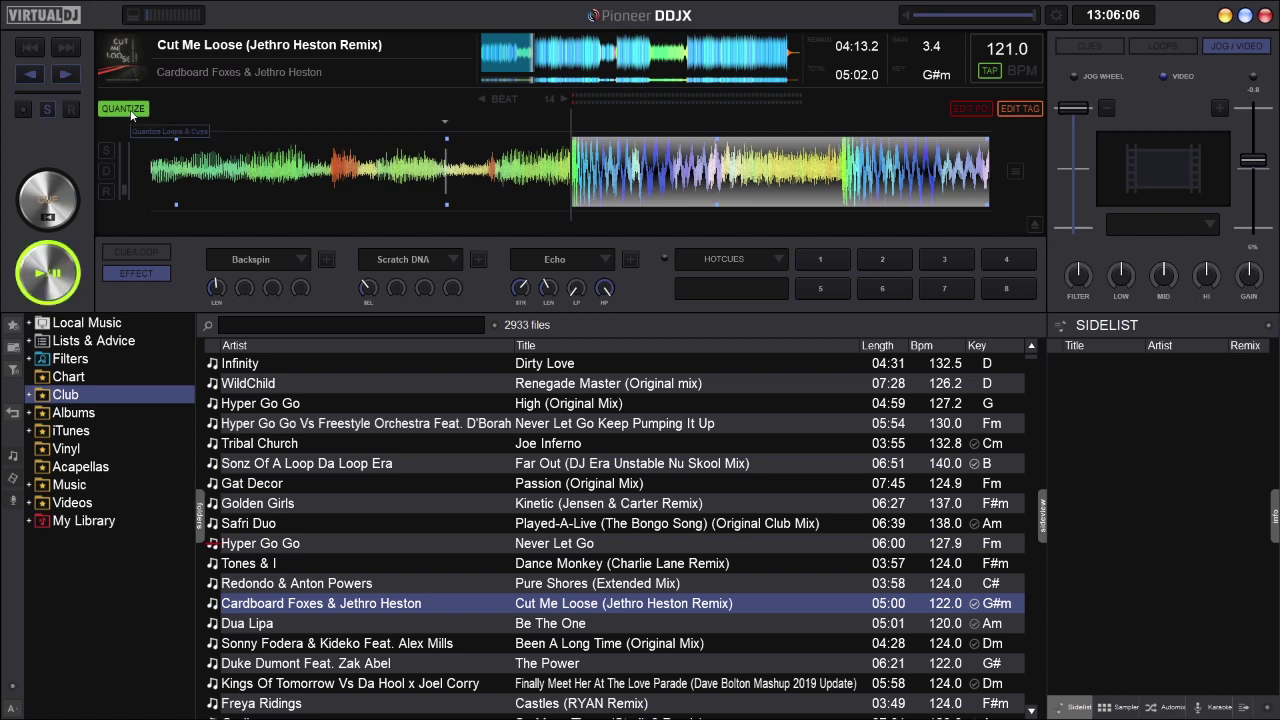
{"action": "left_click", "coordinate": [128, 110]}
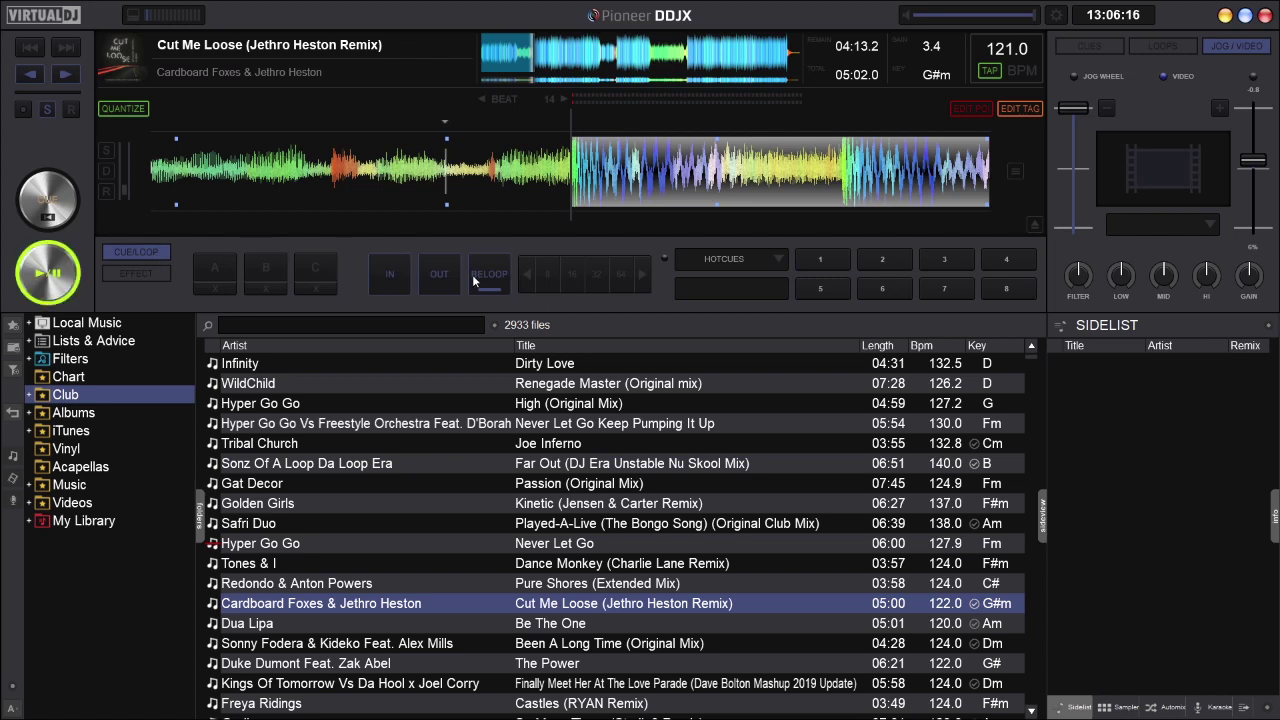
{"action": "left_click", "coordinate": [448, 275]}
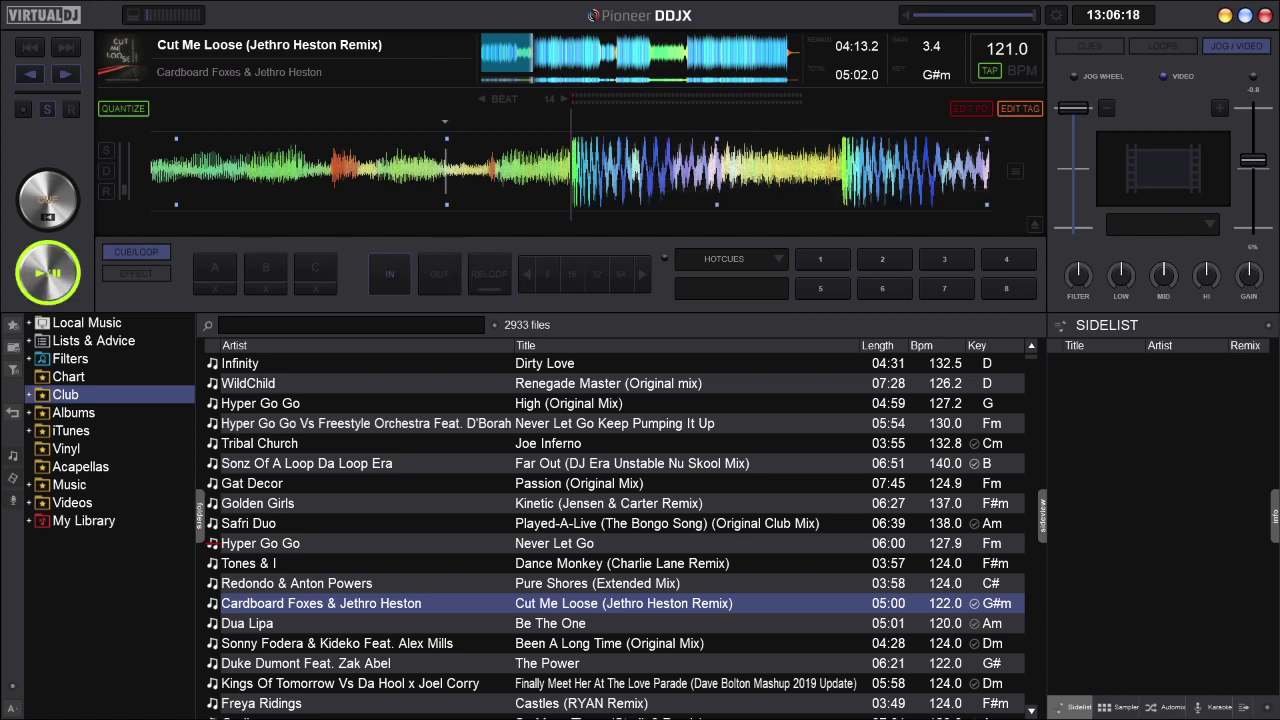